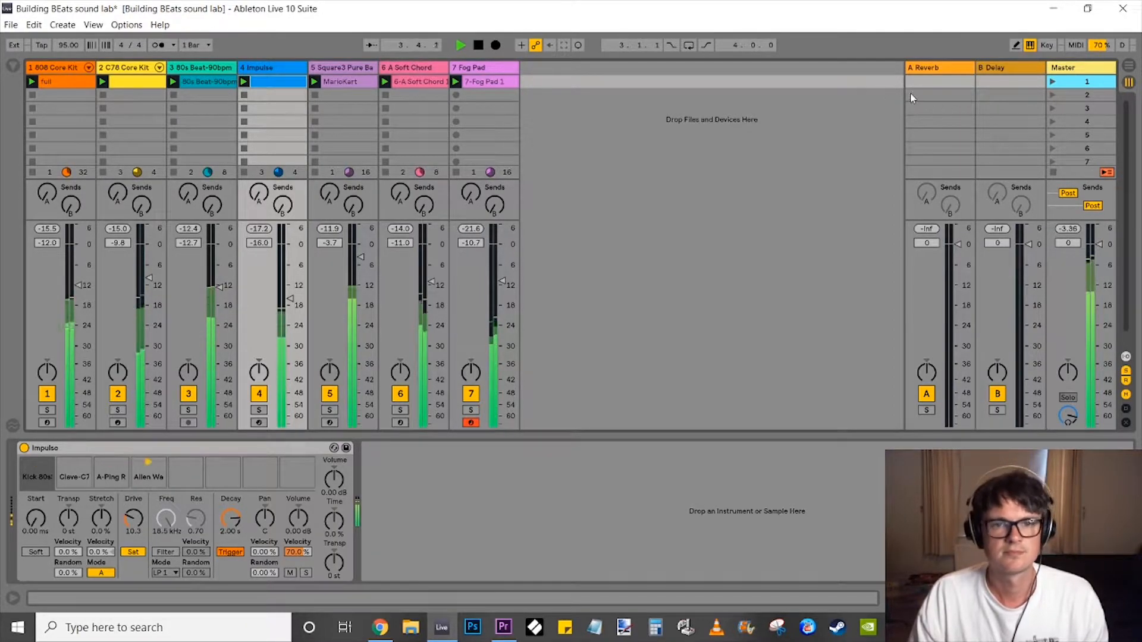
# Stop the song's playback and all playing session clips.
pyautogui.click(478, 44)
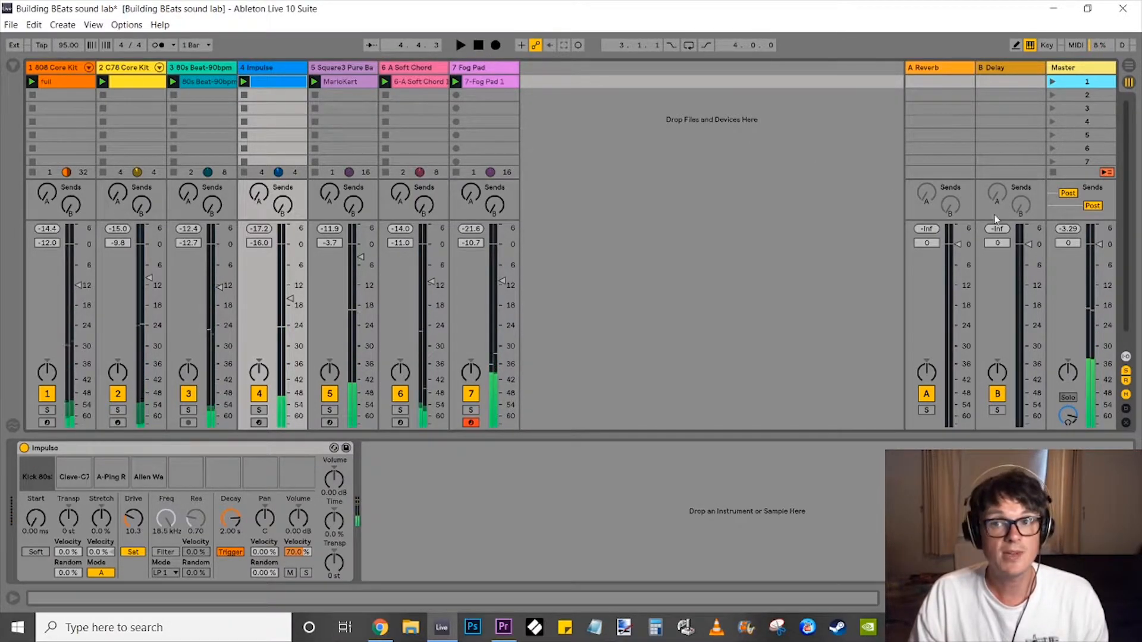
pyautogui.click(1052, 173)
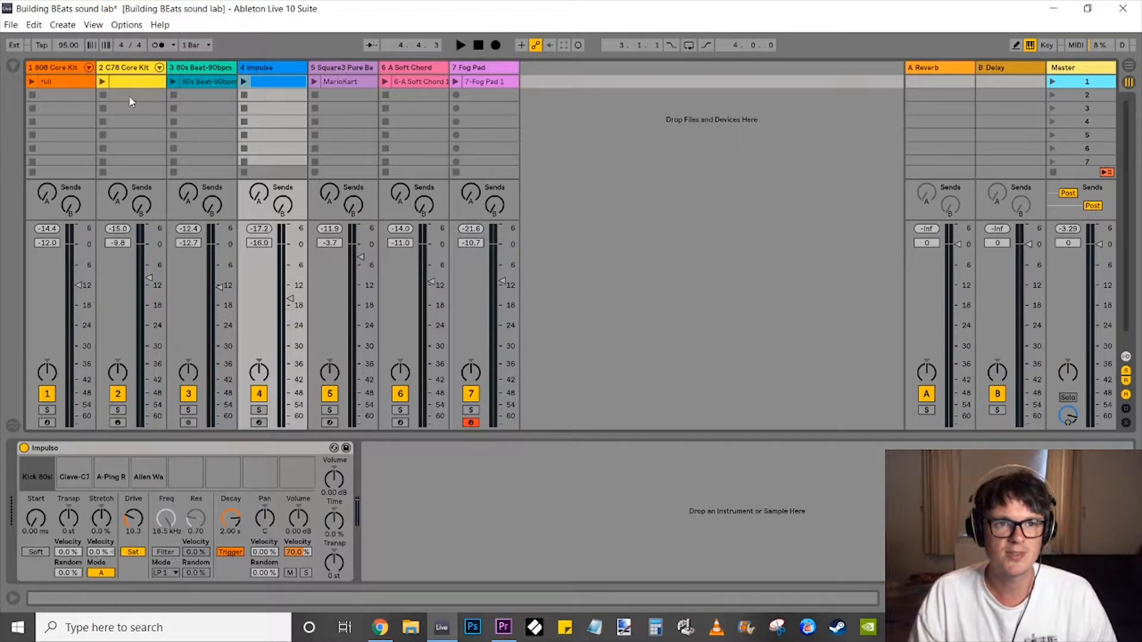
# Show the browser and select Simpler in the Instruments category.
pyautogui.click(12, 67)
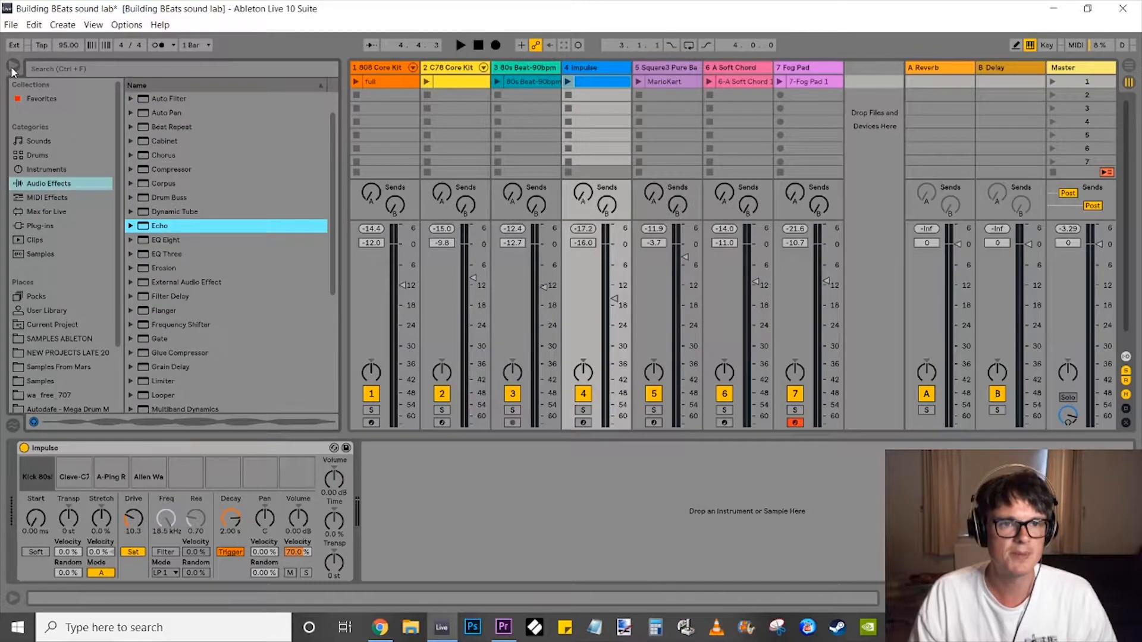
pyautogui.click(47, 169)
pyautogui.scroll(4, 146, 142)
pyautogui.click(131, 184)
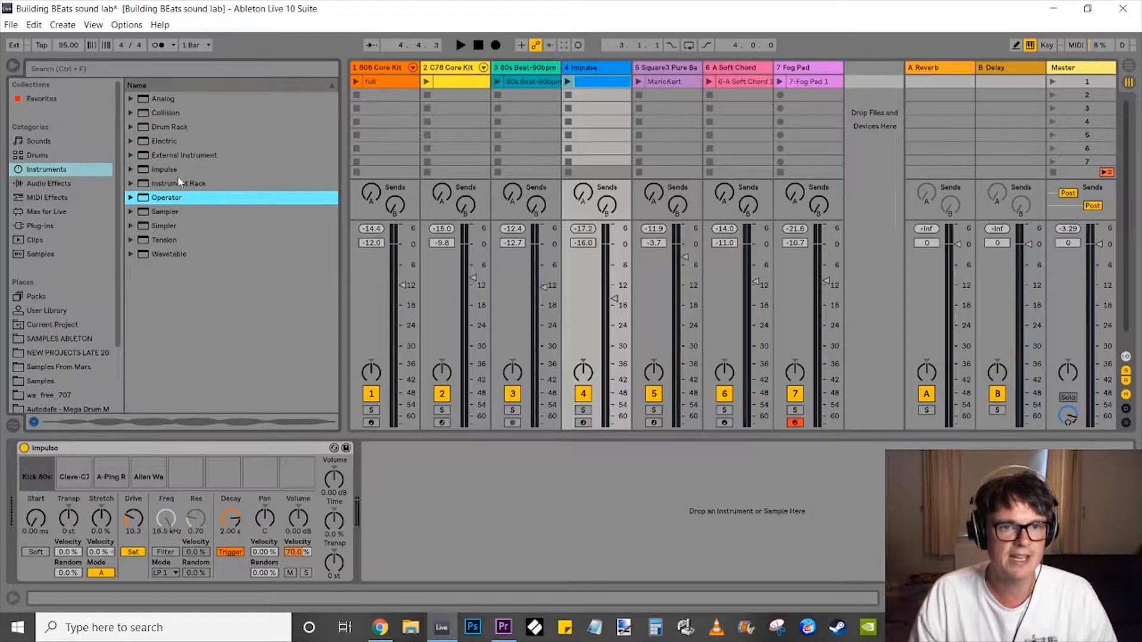
pyautogui.click(167, 227)
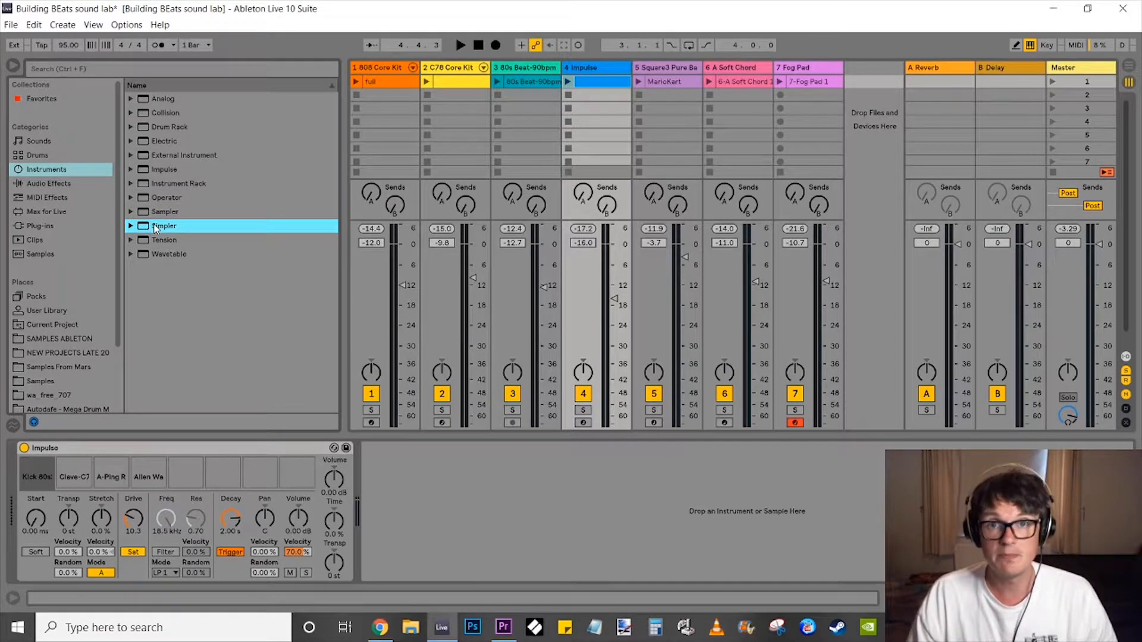
# Insert a new MIDI track and move it after the Fog Pad track.
pyautogui.click(62, 24)
pyautogui.click(113, 112)
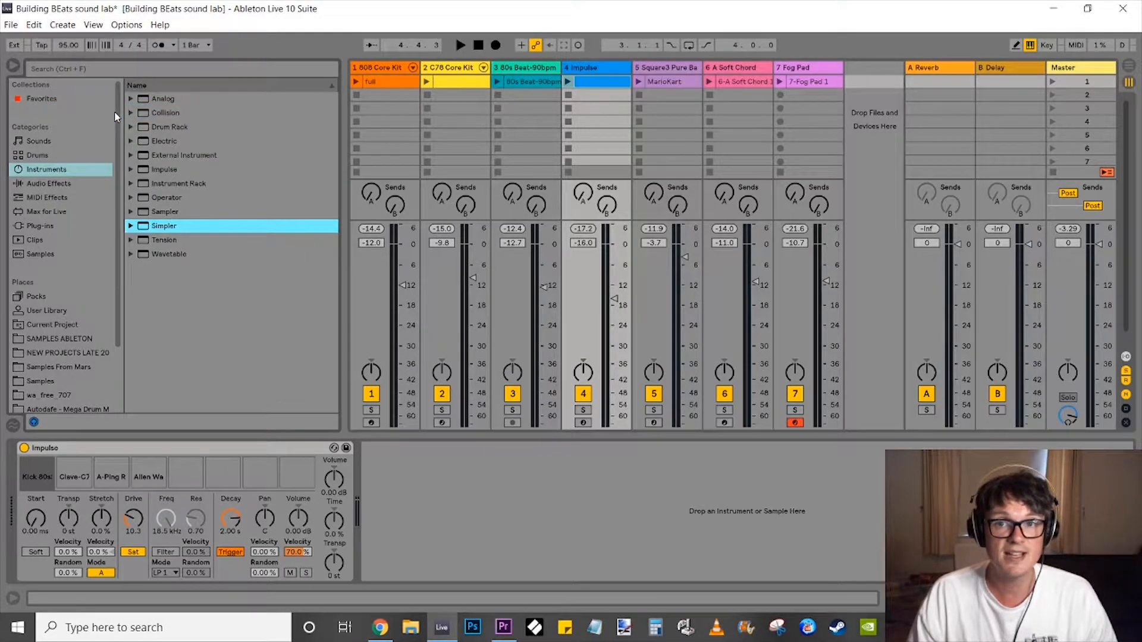
pyautogui.click(643, 69)
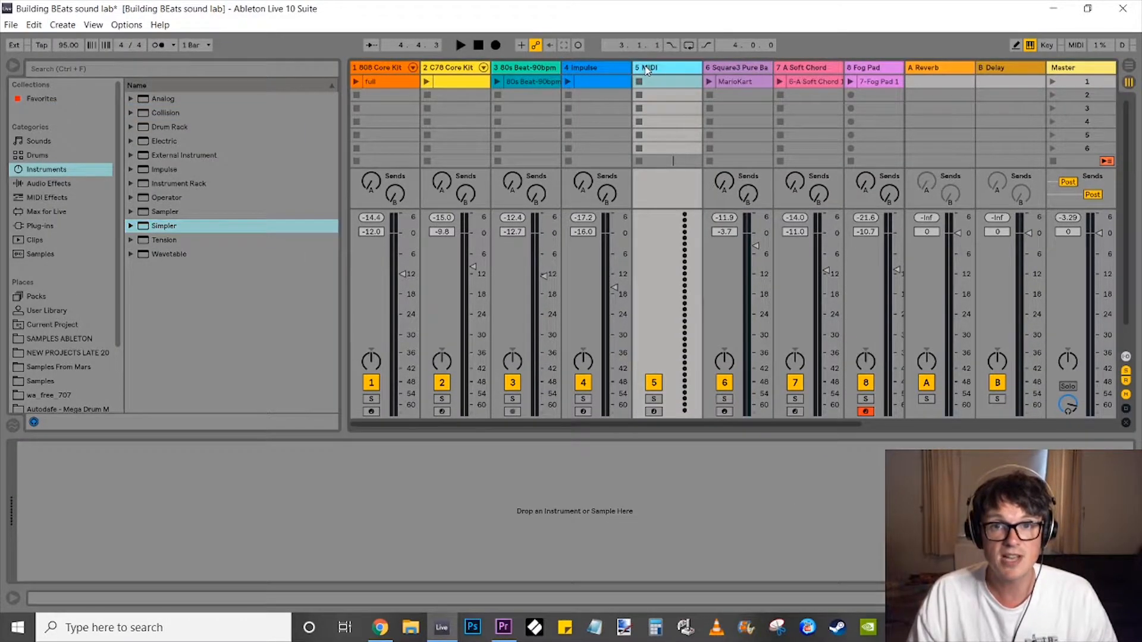
pyautogui.moveTo(667, 426); pyautogui.dragTo(738, 423)
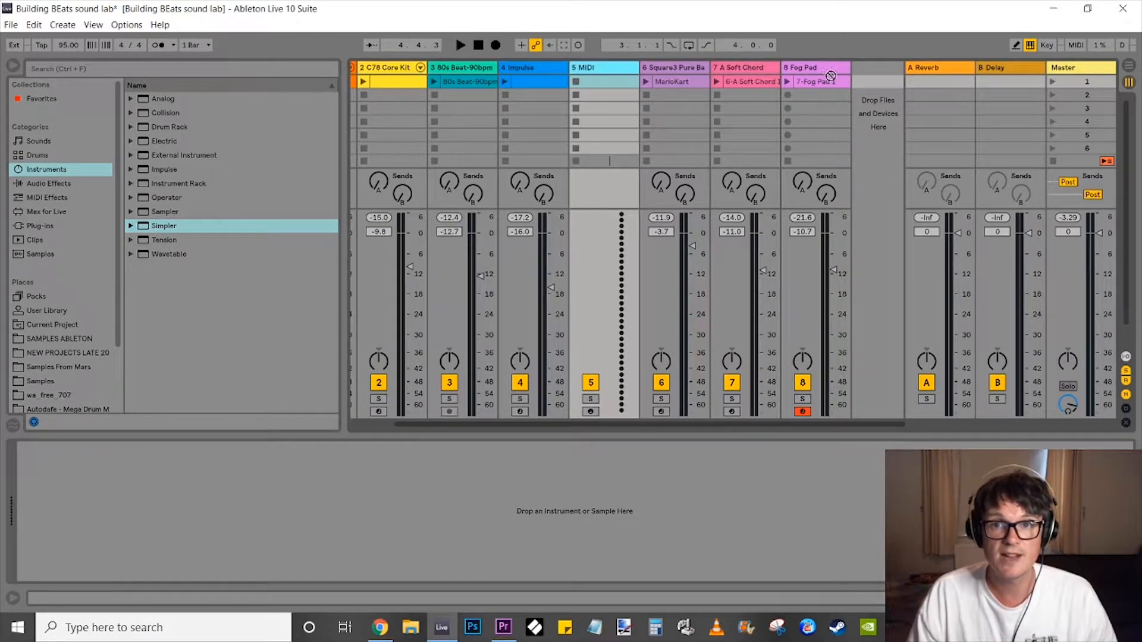
pyautogui.moveTo(845, 71); pyautogui.dragTo(851, 72)
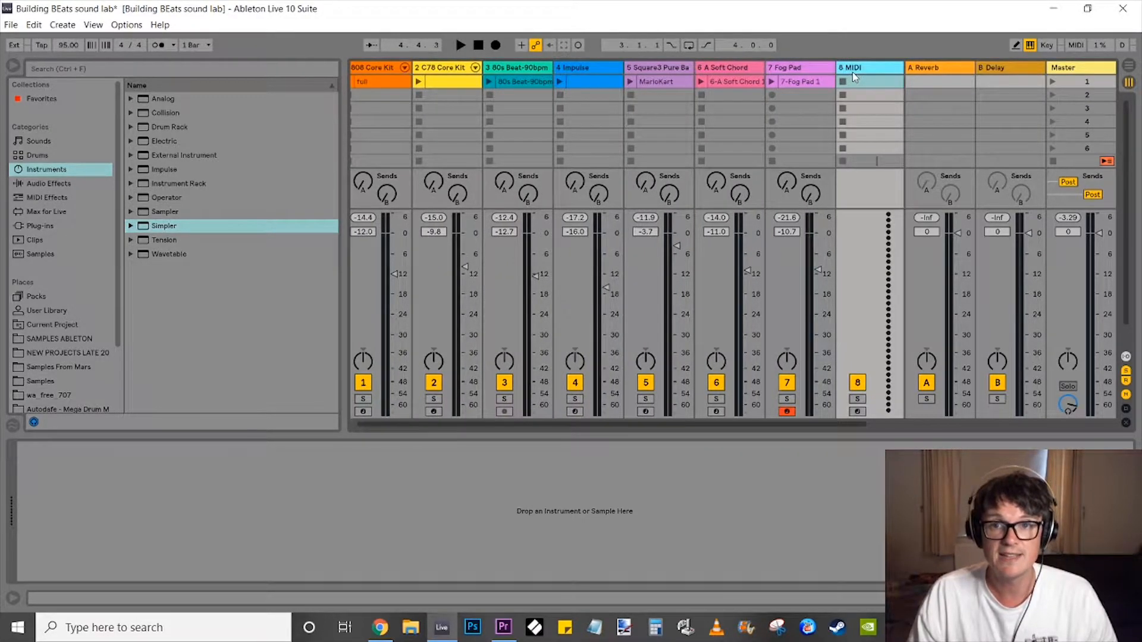
# Load Simpler onto the new MIDI track and arm the track for recording.
pyautogui.click(165, 227)
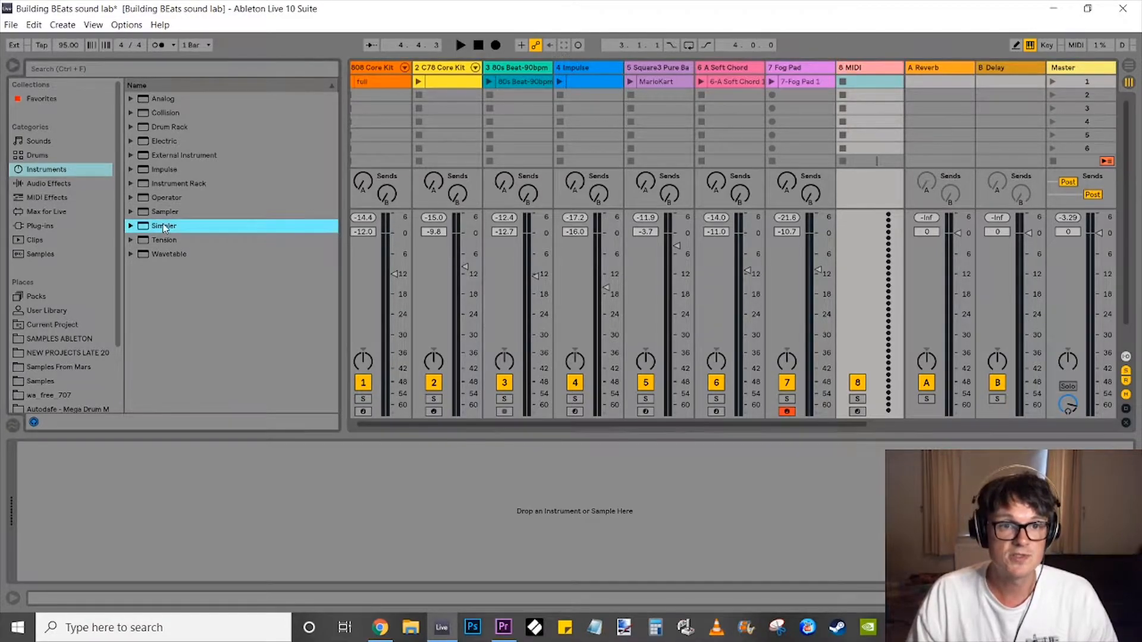
pyautogui.moveTo(871, 61); pyautogui.dragTo(870, 67)
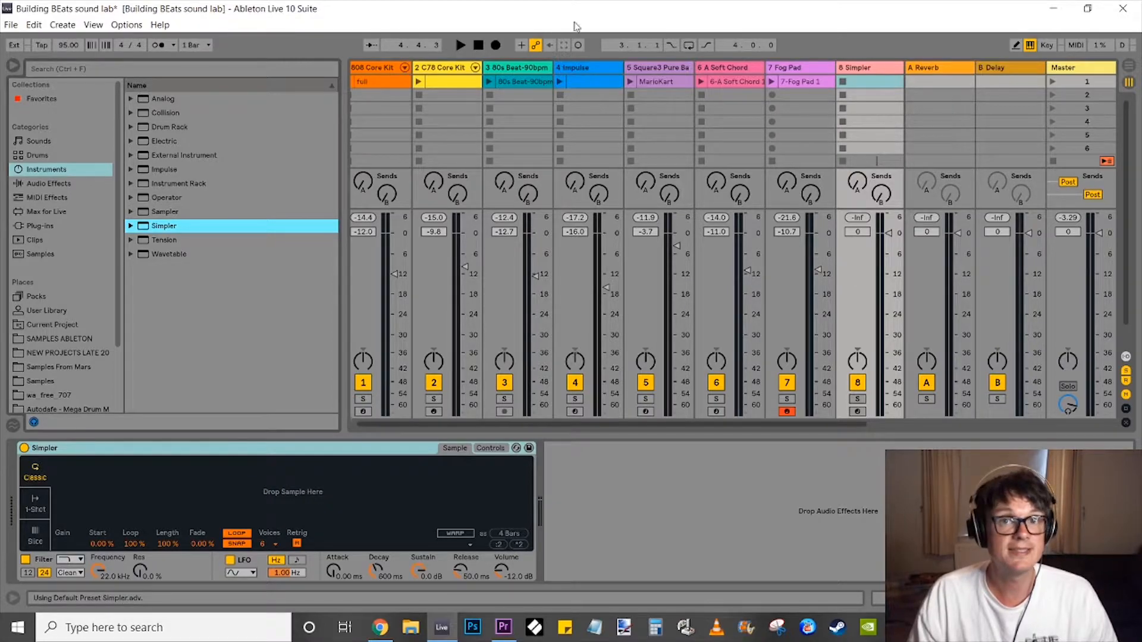
pyautogui.click(857, 411)
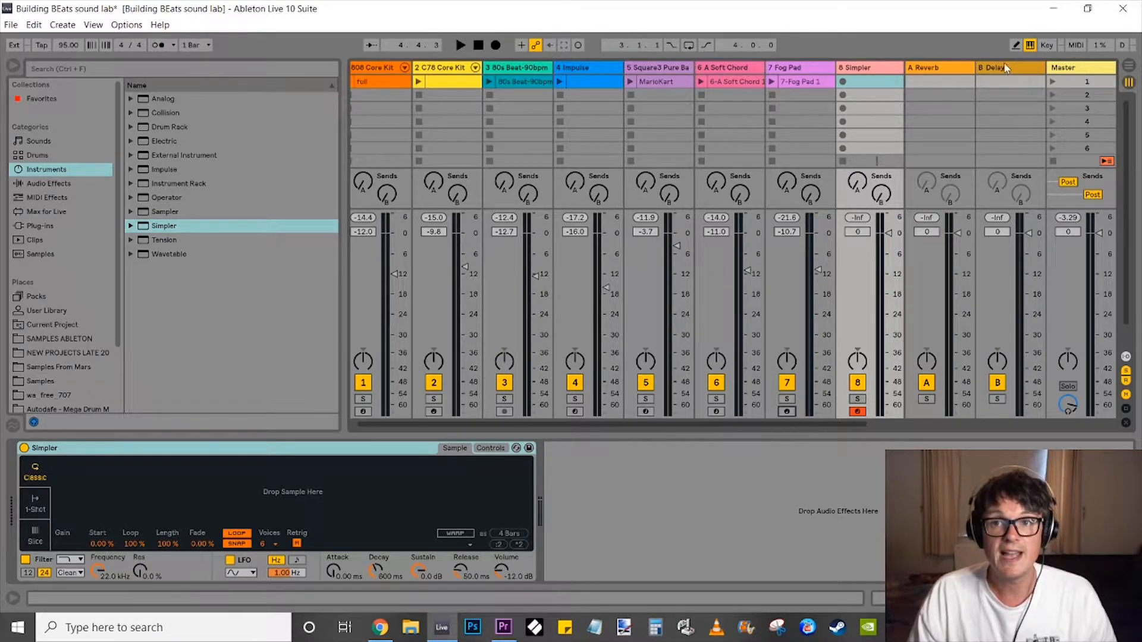
# Check the Computer MIDI Keyboard setting in the program options.
pyautogui.click(124, 24)
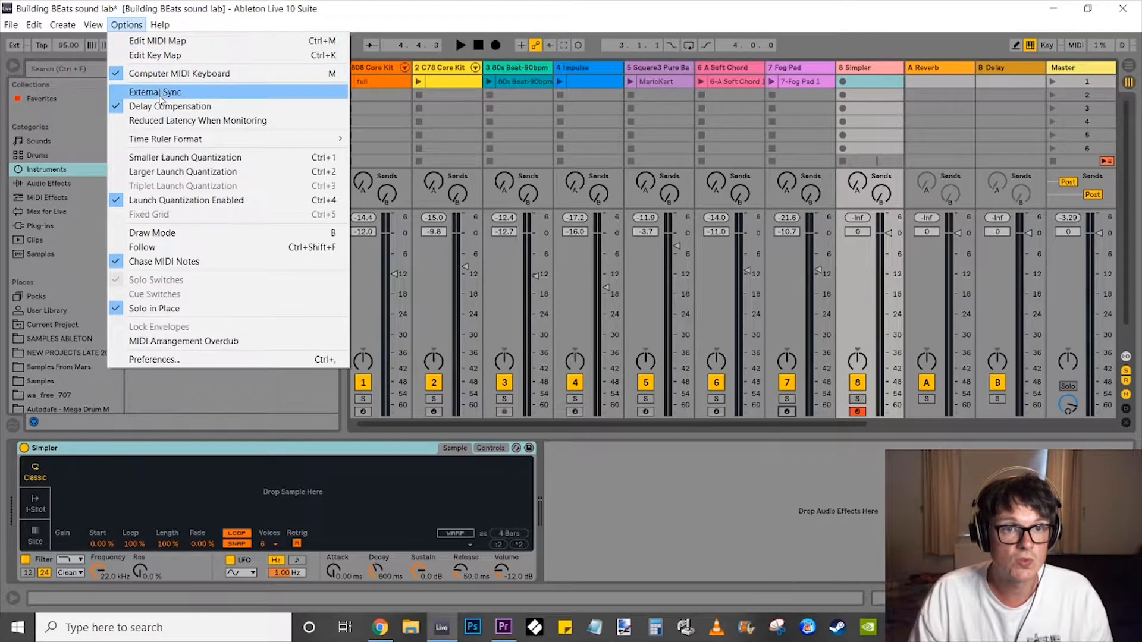
pyautogui.click(218, 21)
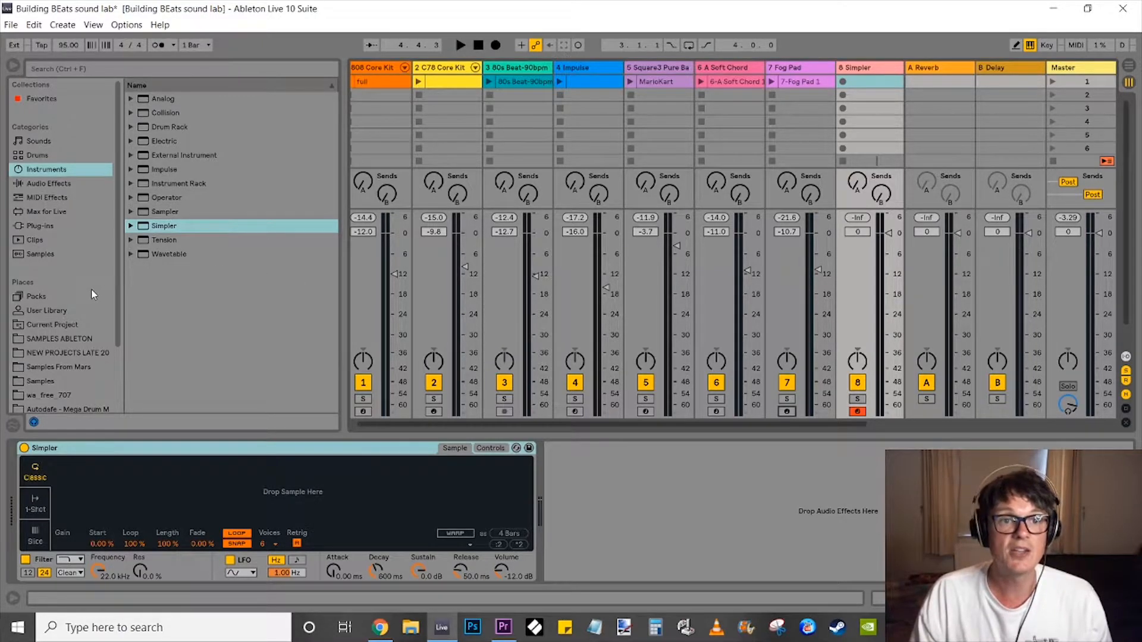
# Open the Grand Piano folder within the Core Library pack's Samples.
pyautogui.click(42, 300)
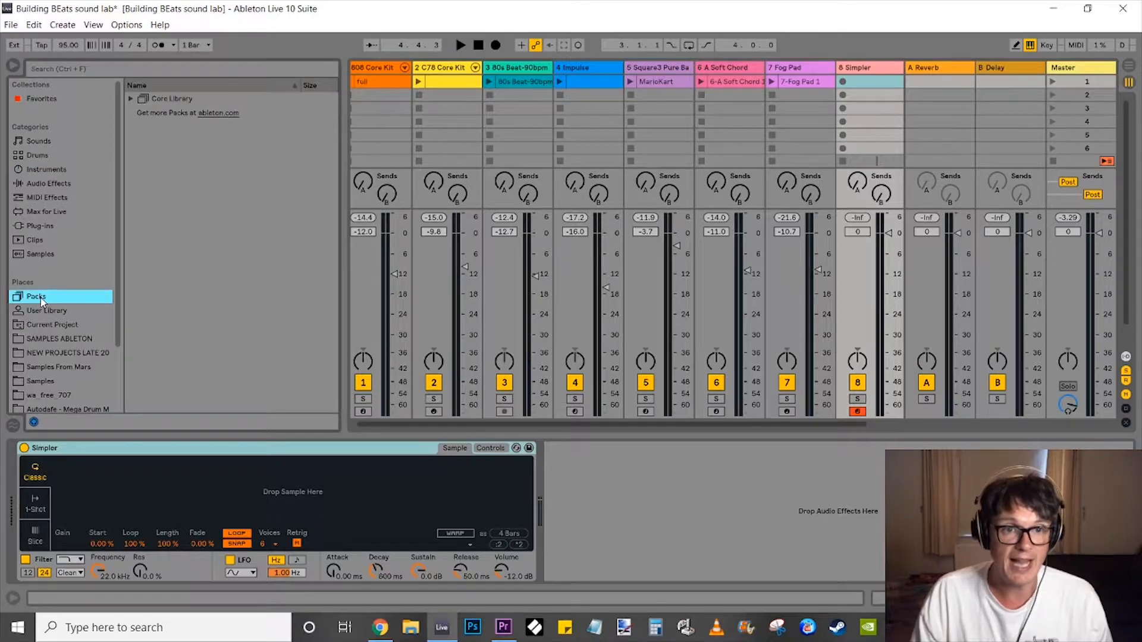
pyautogui.click(131, 100)
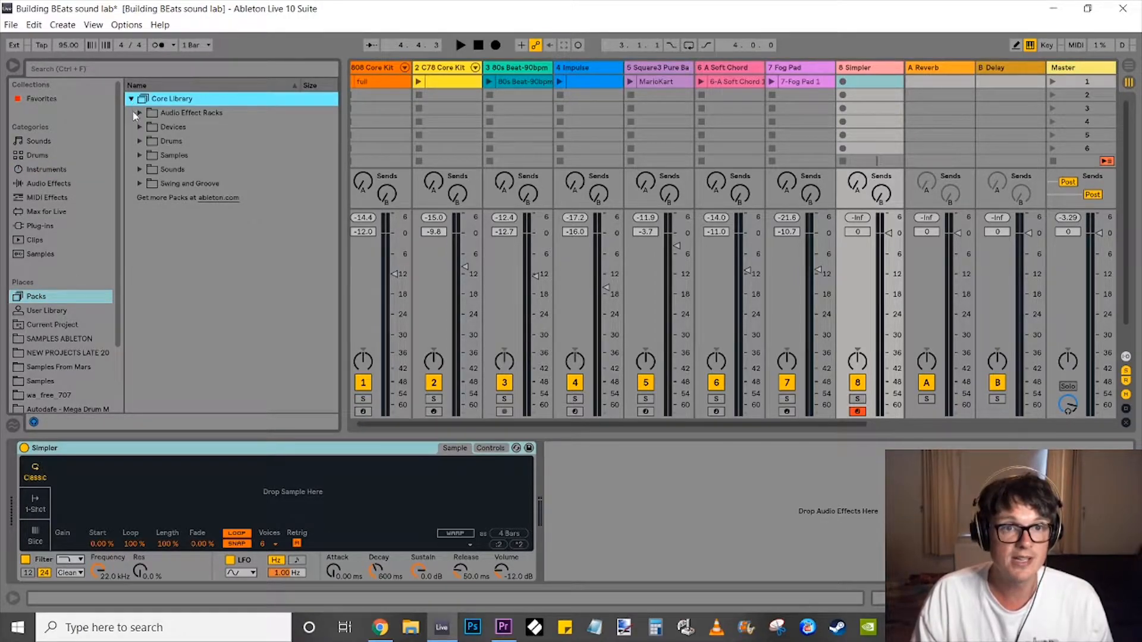
pyautogui.click(139, 155)
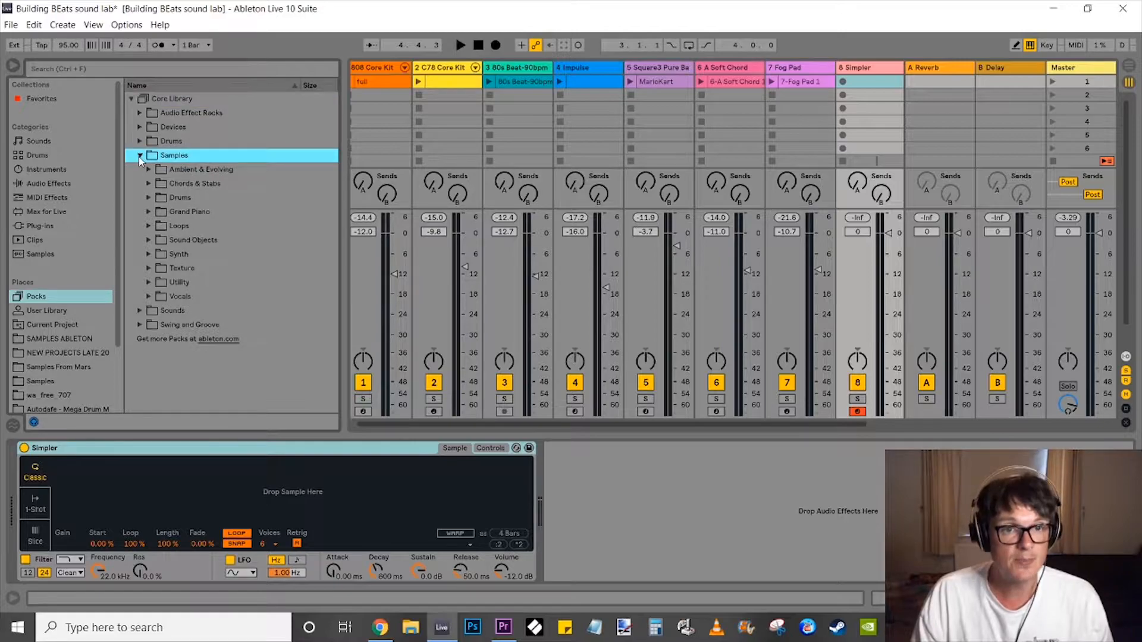
pyautogui.click(149, 213)
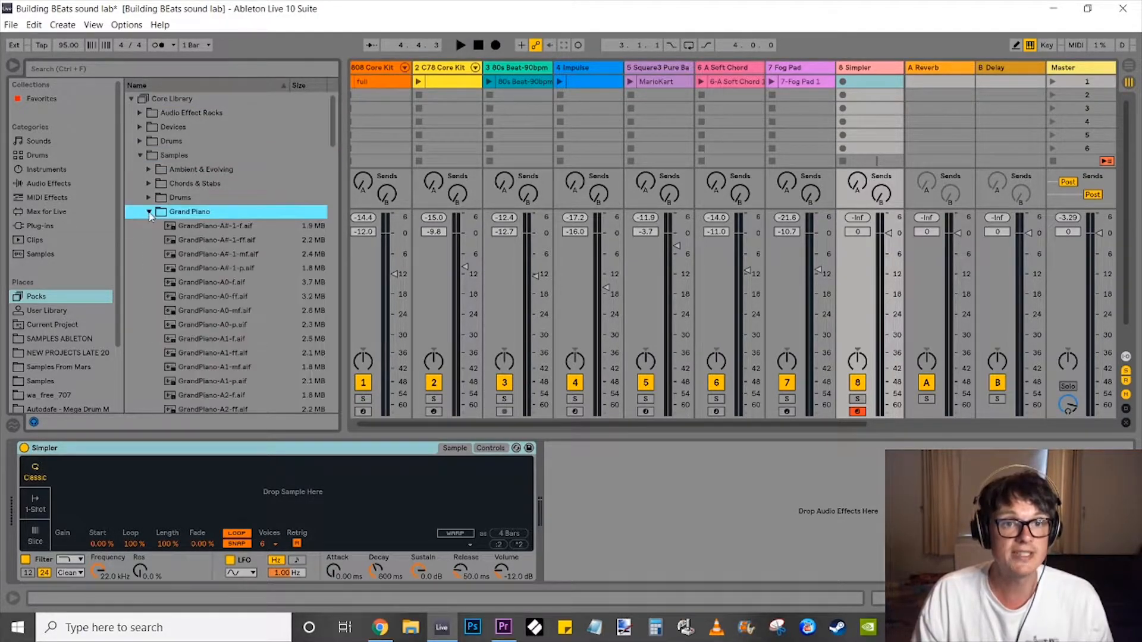
# Preview several Grand Piano samples and load GrandPiano-C1-f.aif into Simpler.
pyautogui.click(186, 227)
pyautogui.scroll(-10, 242, 306)
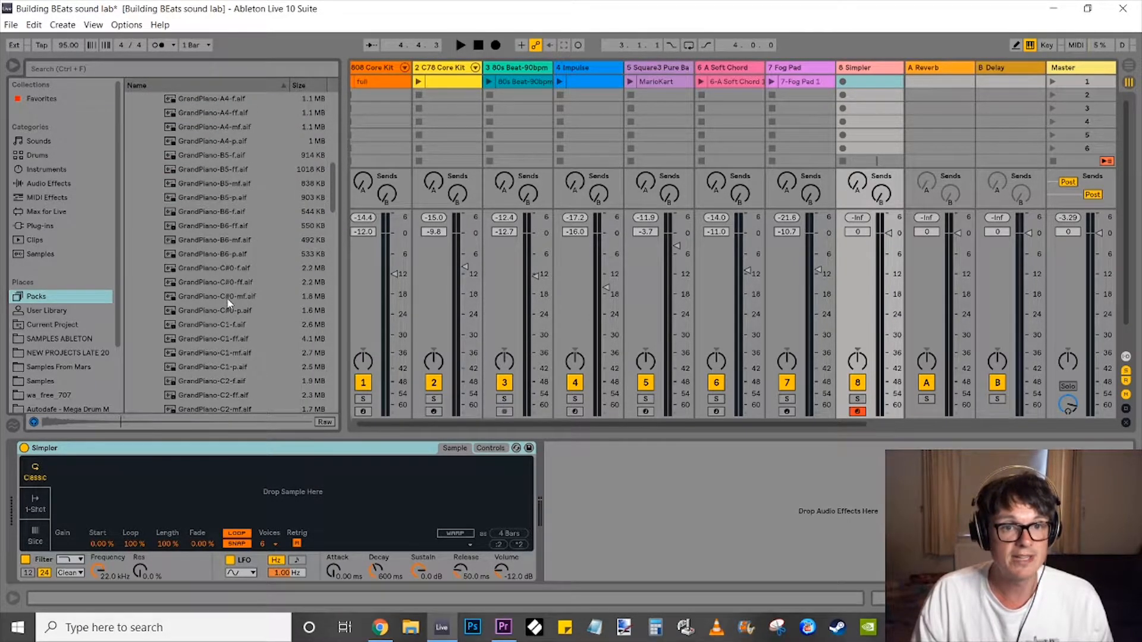
pyautogui.click(228, 297)
pyautogui.click(231, 308)
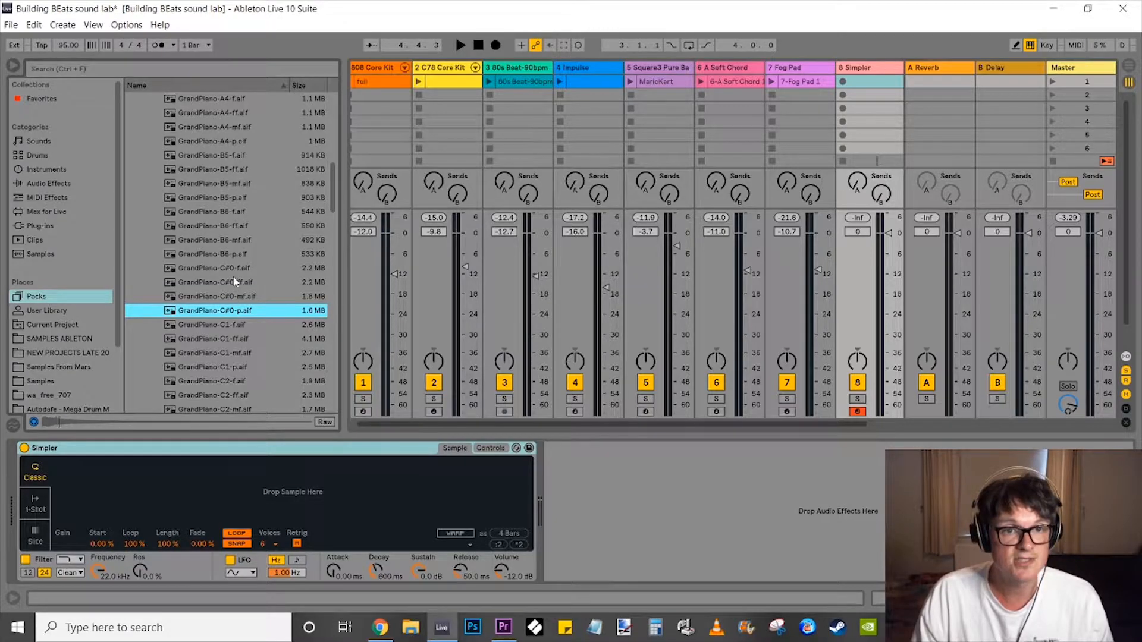
pyautogui.click(236, 325)
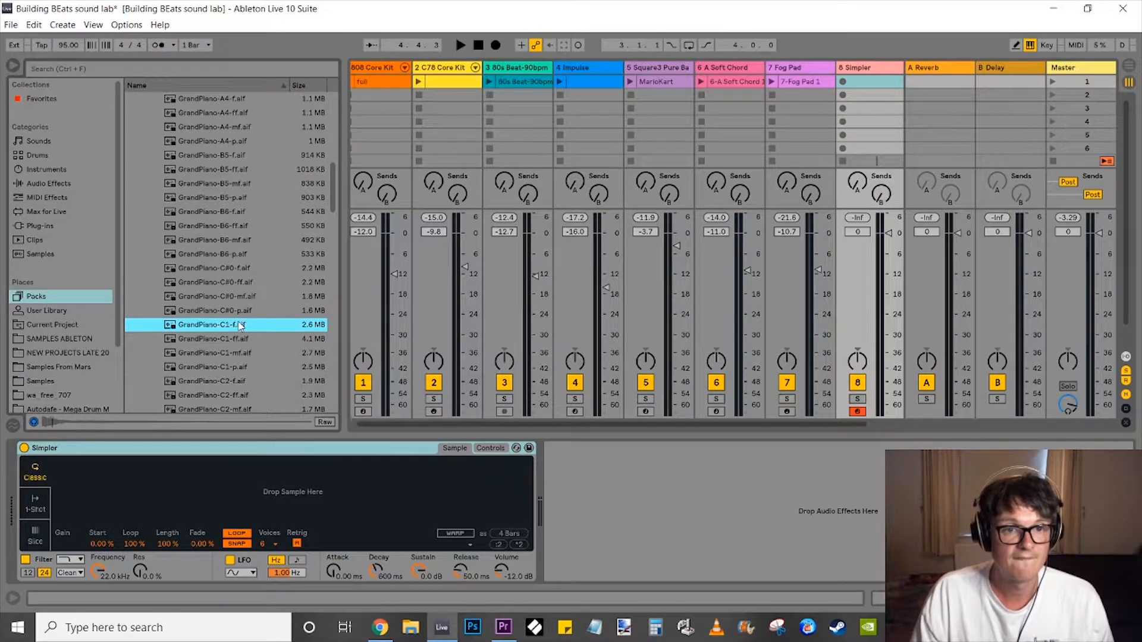
pyautogui.moveTo(233, 329); pyautogui.dragTo(96, 511)
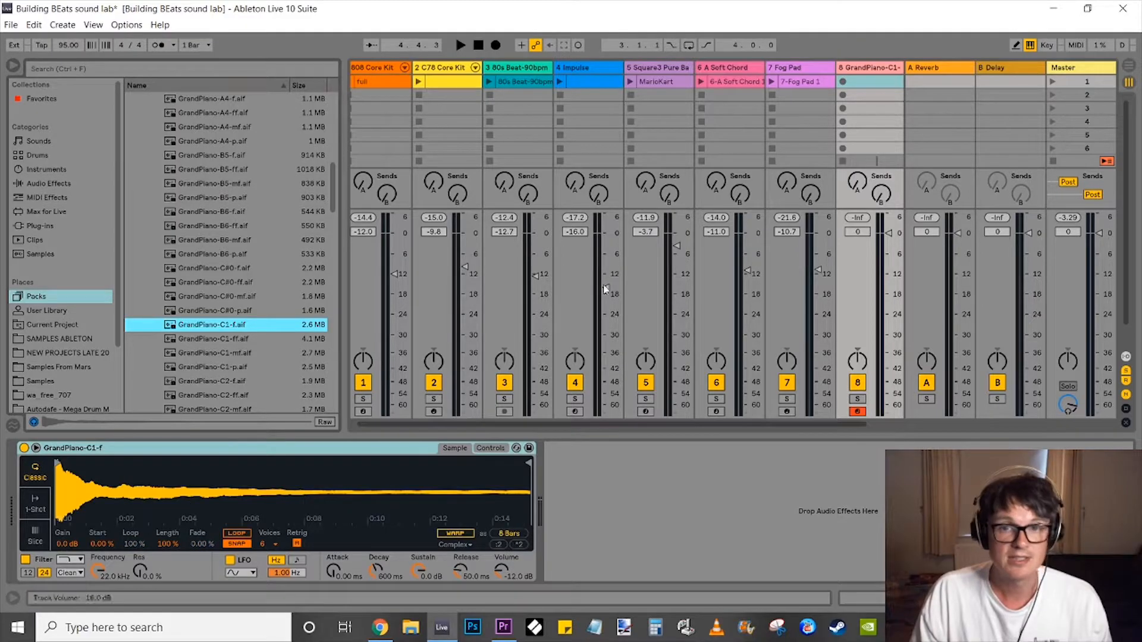
# Play the loaded piano sample repeatedly on the armed track to hear it.
pyautogui.press('a')
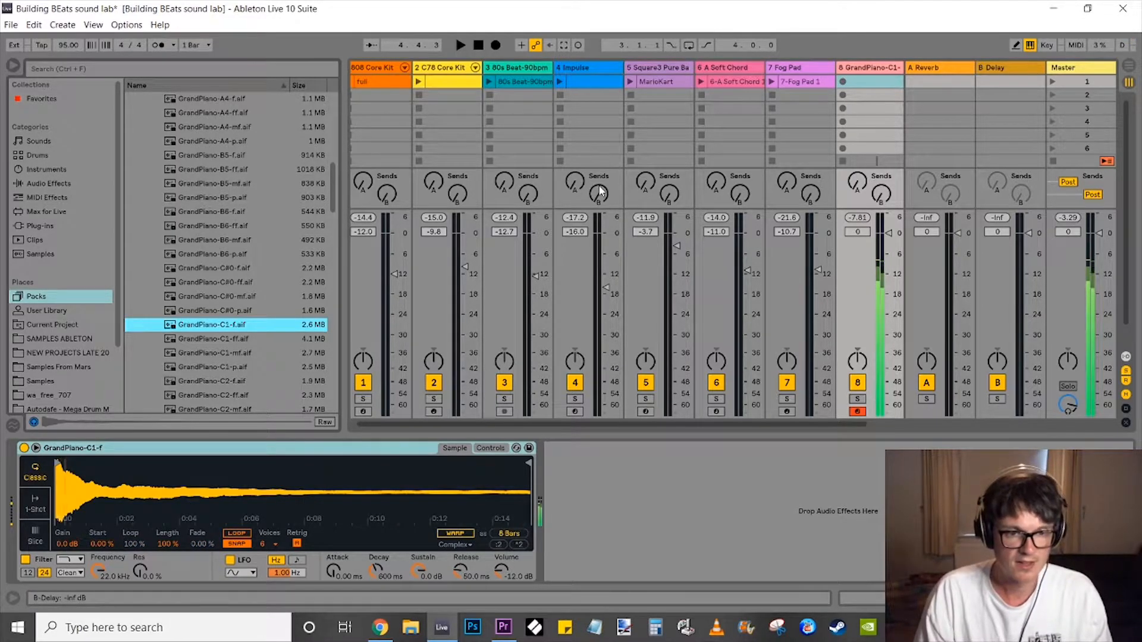
pyautogui.press('a')
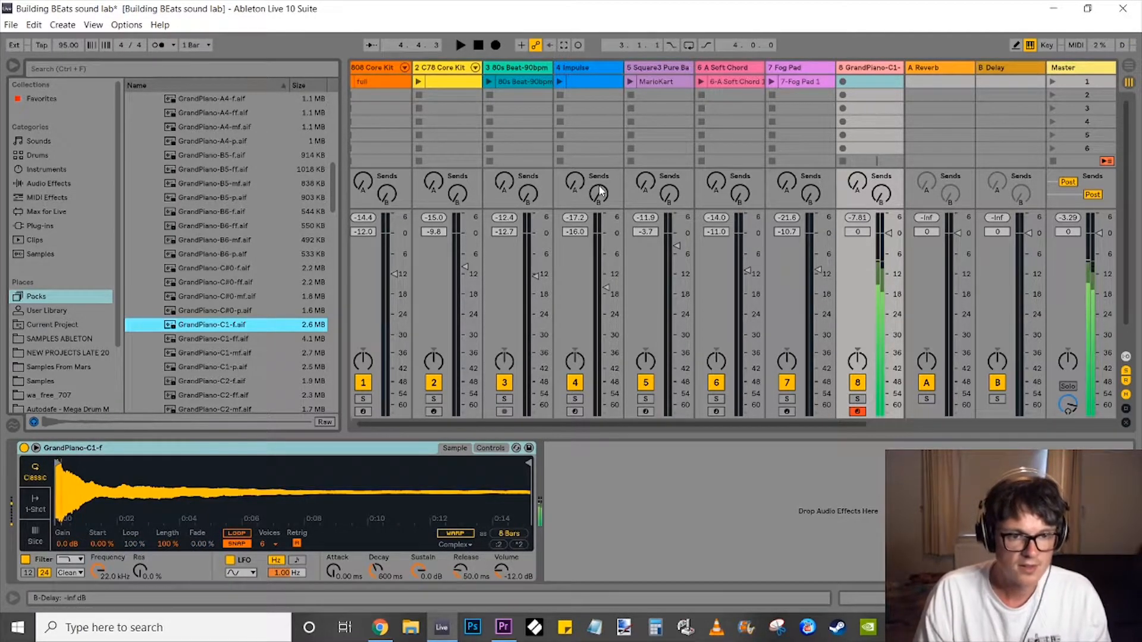
pyautogui.press('a')
pyautogui.press('a')
# Reverse the piano sample in Simpler, play it, and move its start marker close to the loud swell at the end.
pyautogui.click(375, 480)
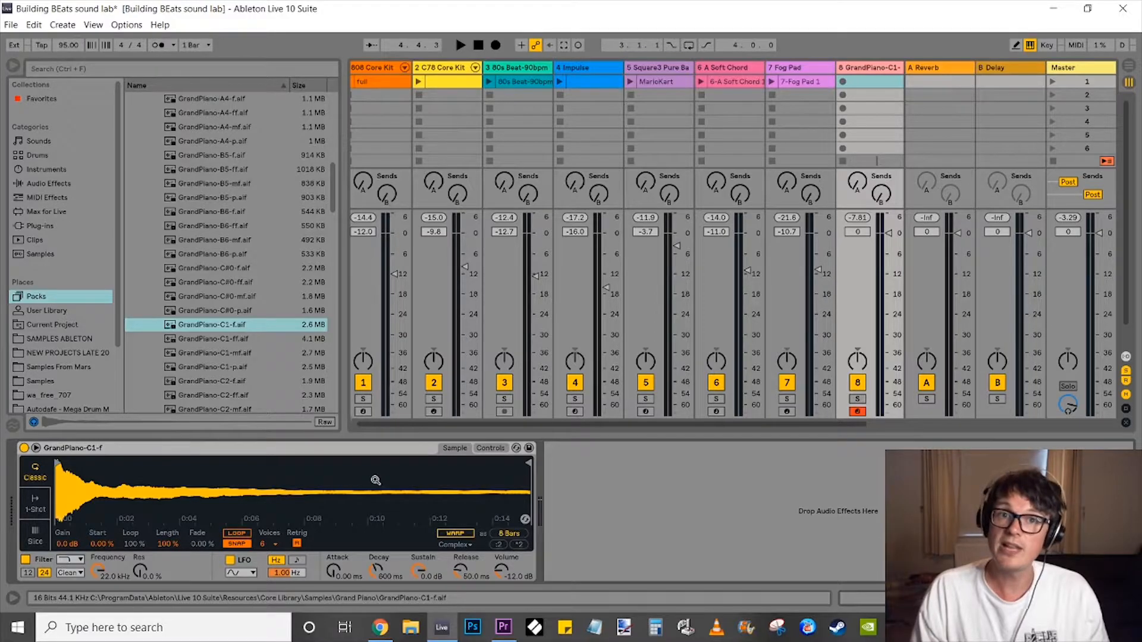
pyautogui.rightClick(157, 486)
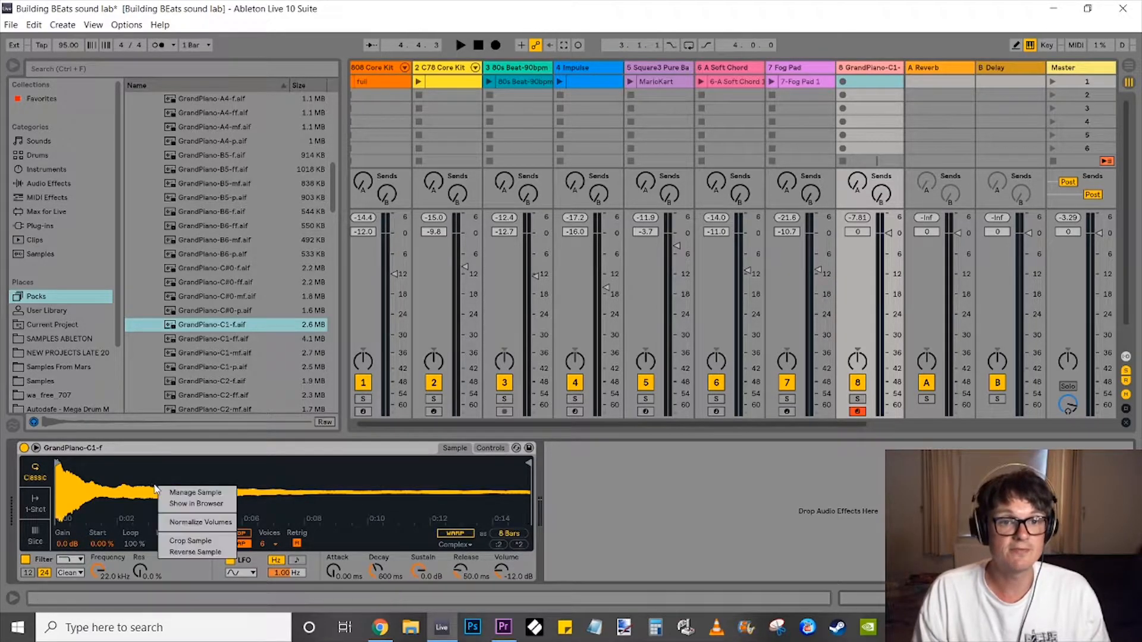
pyautogui.click(191, 555)
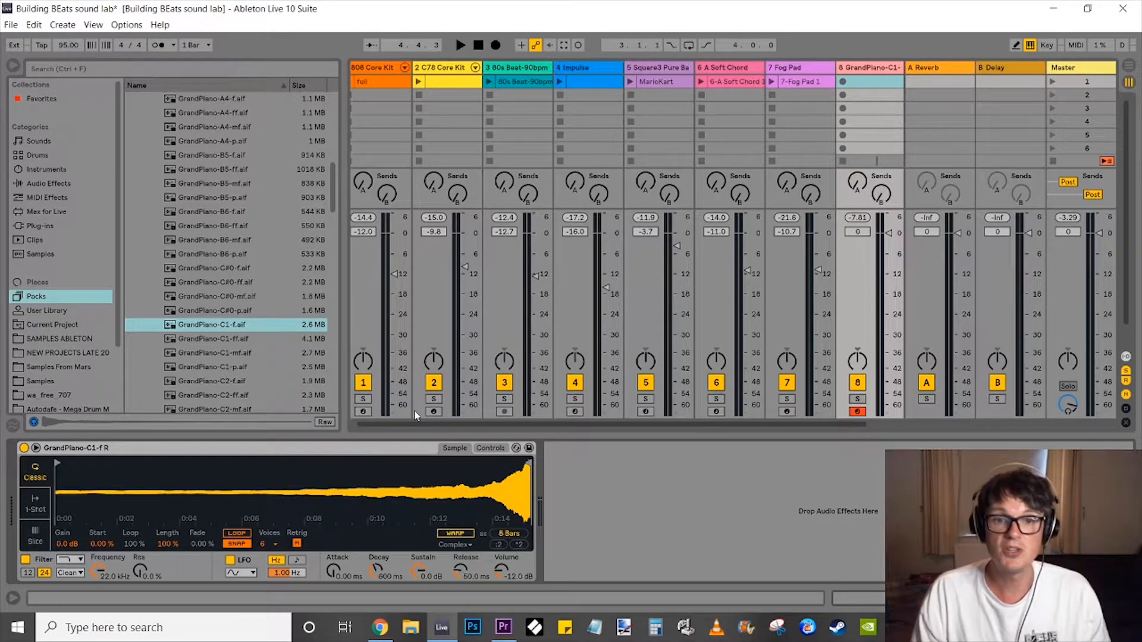
pyautogui.press('a')
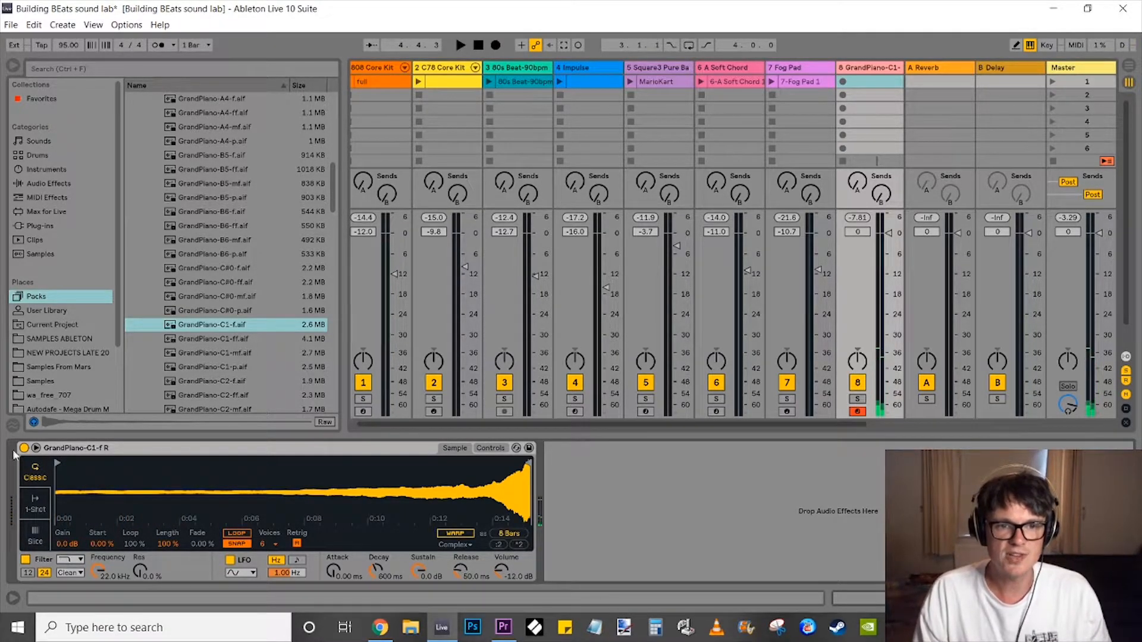
pyautogui.moveTo(58, 462)
pyautogui.mouseDown()
pyautogui.moveTo(394, 476)
pyautogui.moveTo(484, 464)
pyautogui.mouseUp()
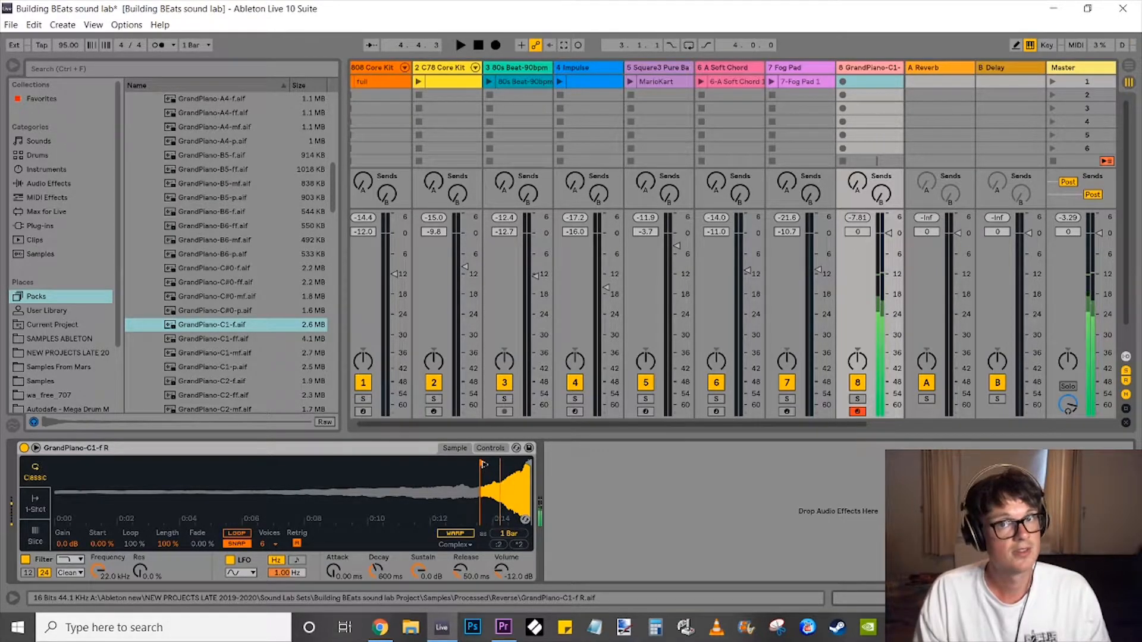
# Undo the start marker change and the reversal of the piano sample.
pyautogui.hotkey('ctrl', 'z')
pyautogui.hotkey('ctrl', 'z')
pyautogui.hotkey('ctrl', 'z')
# Replace Simpler's sample with ARP 5th - C0.aif from the Synth samples' ARP 5th folder, and collapse the finished folders.
pyautogui.scroll(15, 224, 233)
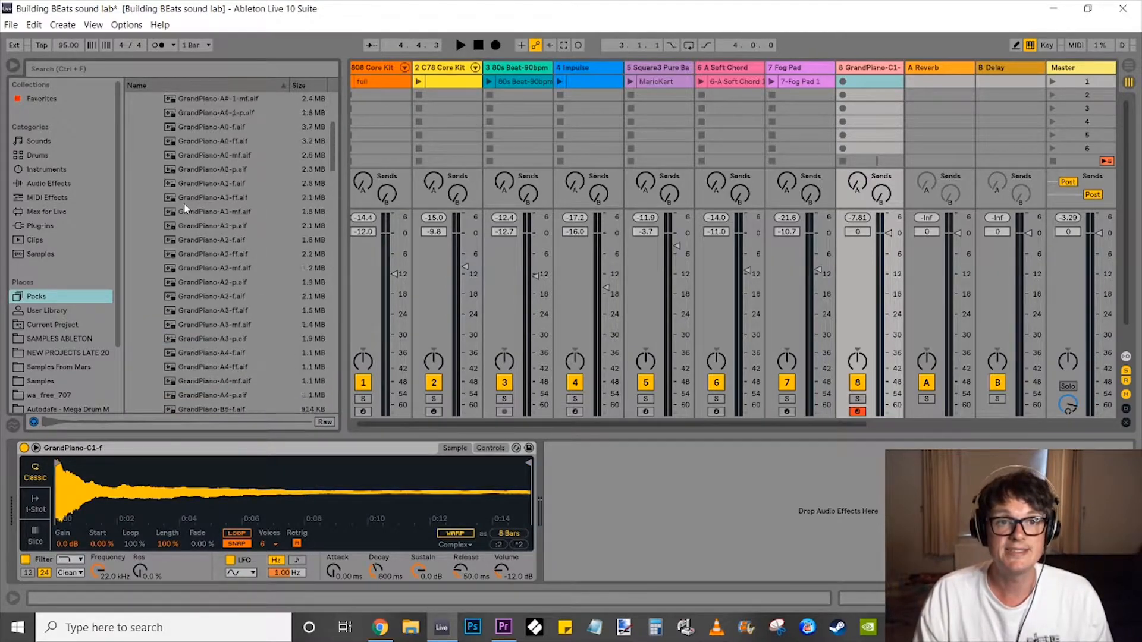
pyautogui.click(139, 157)
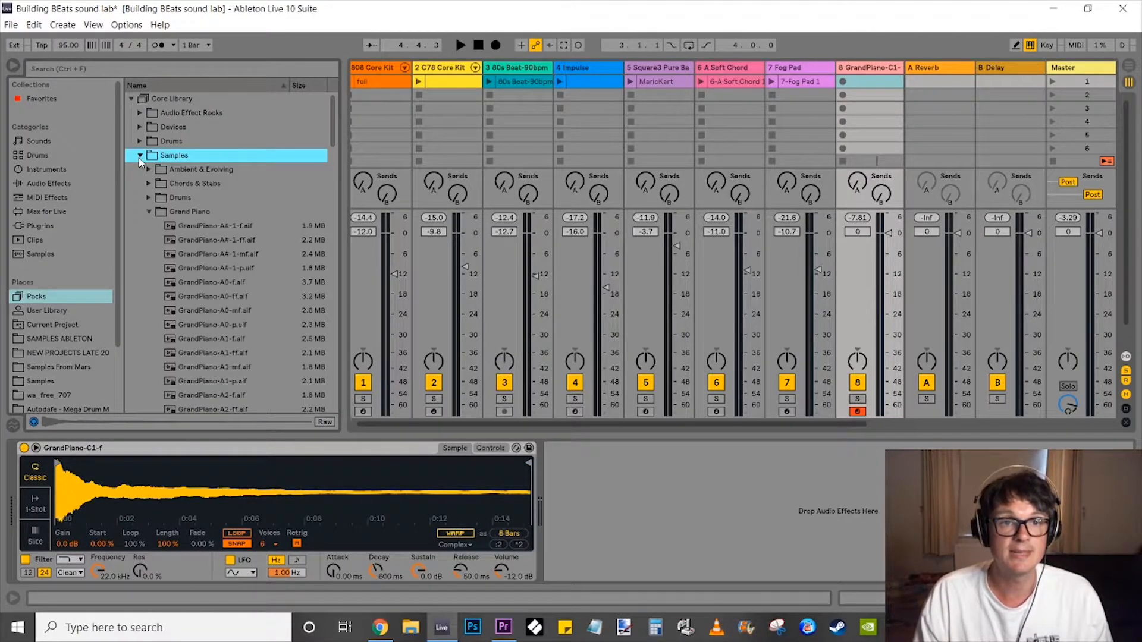
pyautogui.click(149, 213)
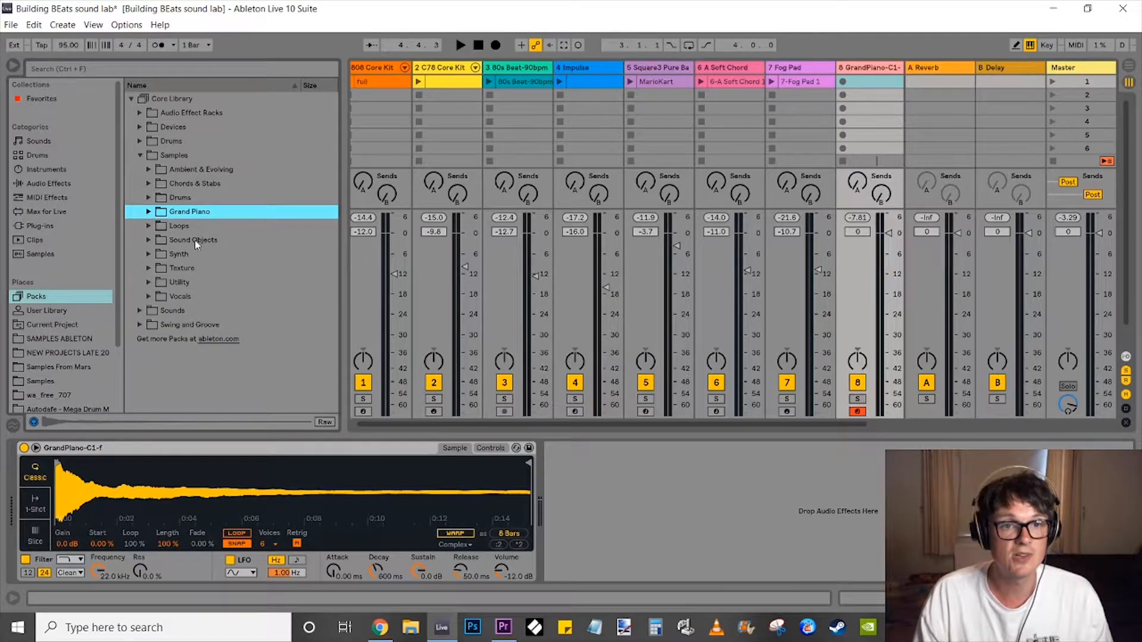
pyautogui.click(149, 255)
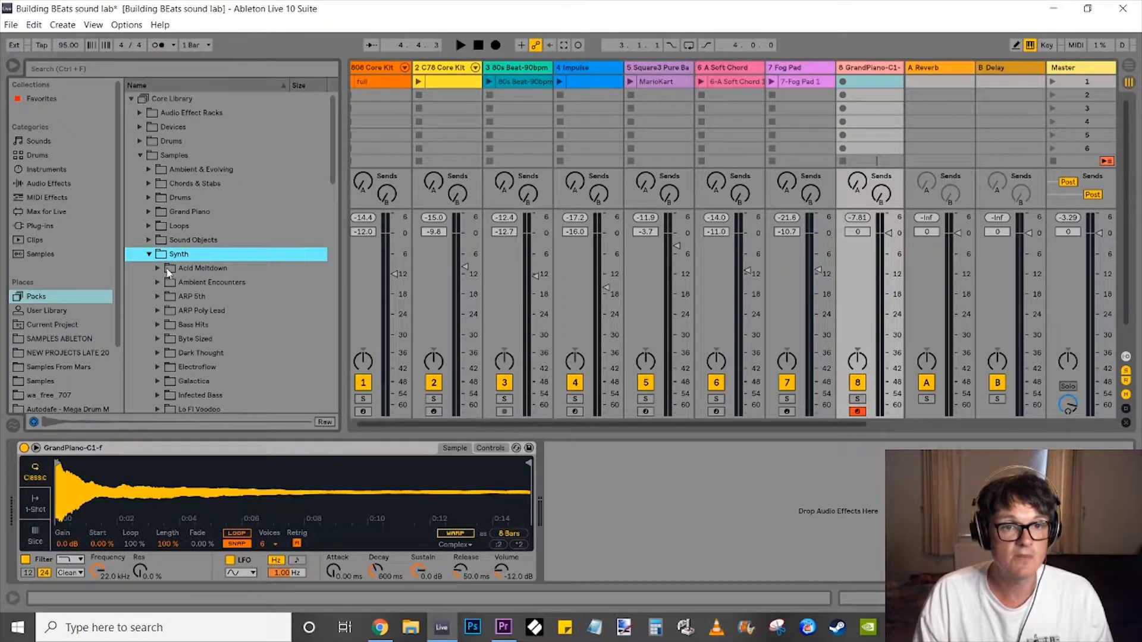
pyautogui.click(158, 297)
pyautogui.moveTo(192, 309); pyautogui.dragTo(156, 494)
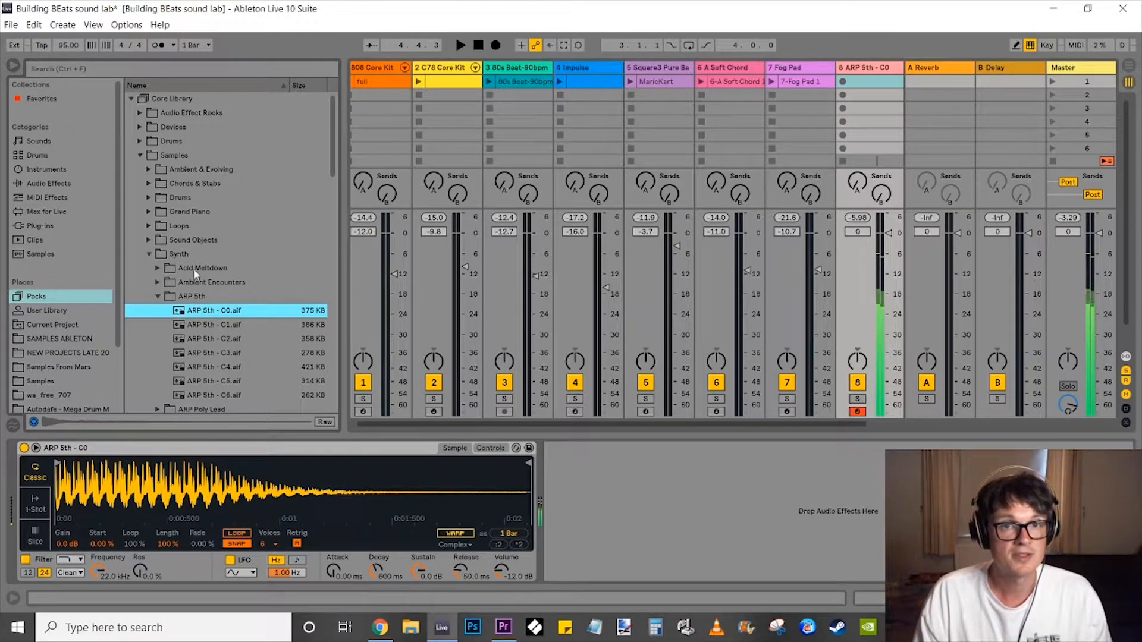
pyautogui.click(158, 296)
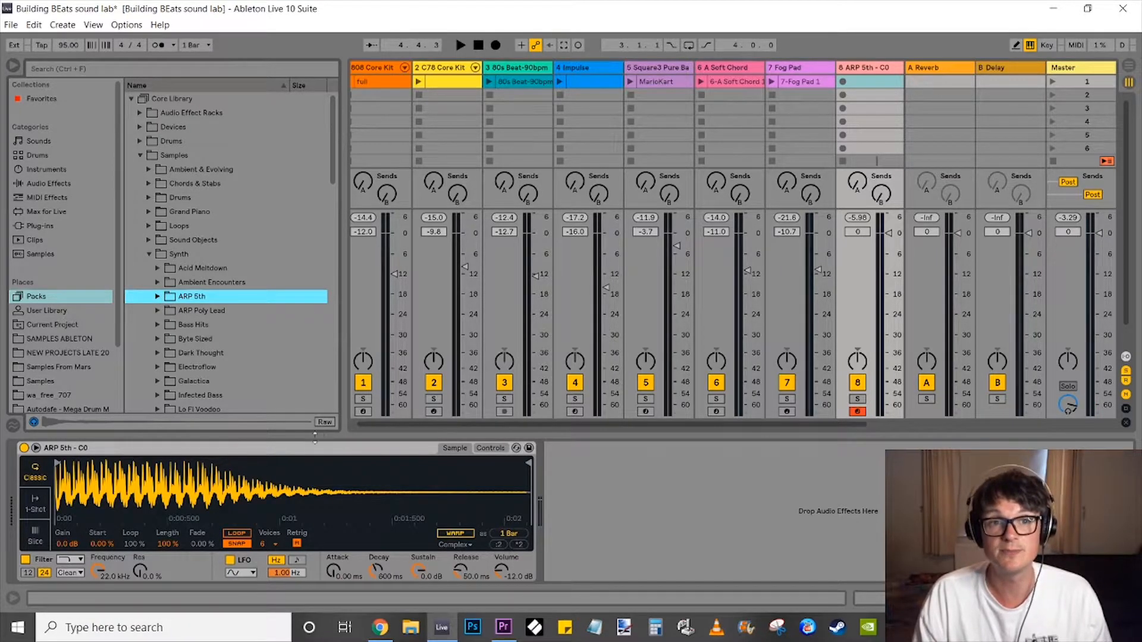
# Replace Simpler's sample with L10 Demo Voc Reverb 1.aif from the Core Library's Vocals samples.
pyautogui.scroll(-2, 221, 391)
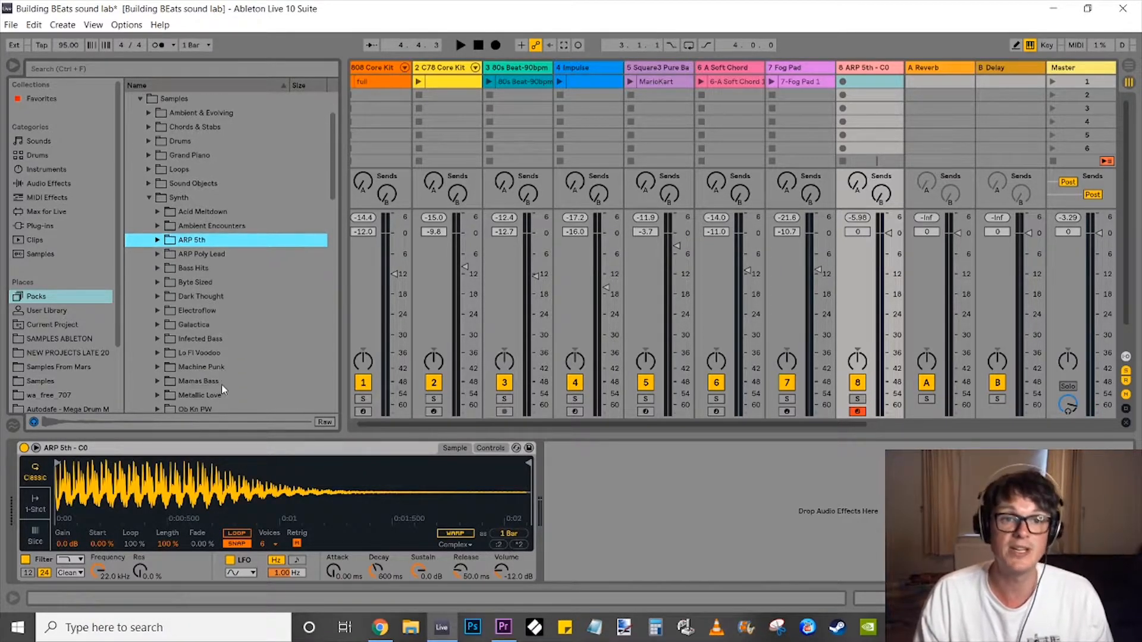
pyautogui.click(150, 199)
pyautogui.click(150, 296)
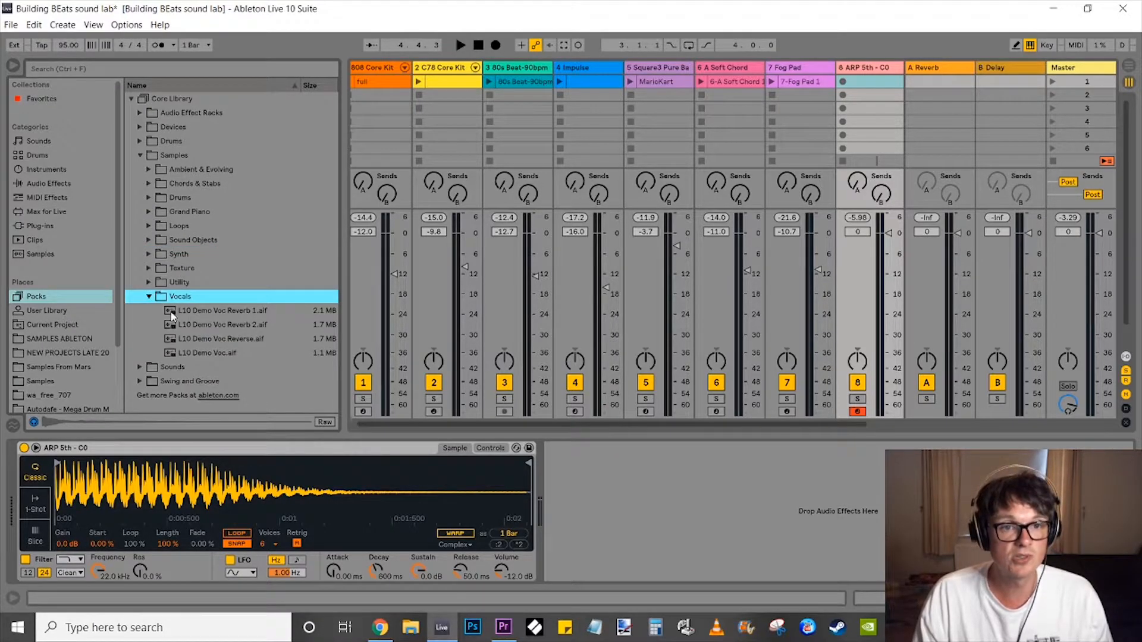
pyautogui.click(209, 310)
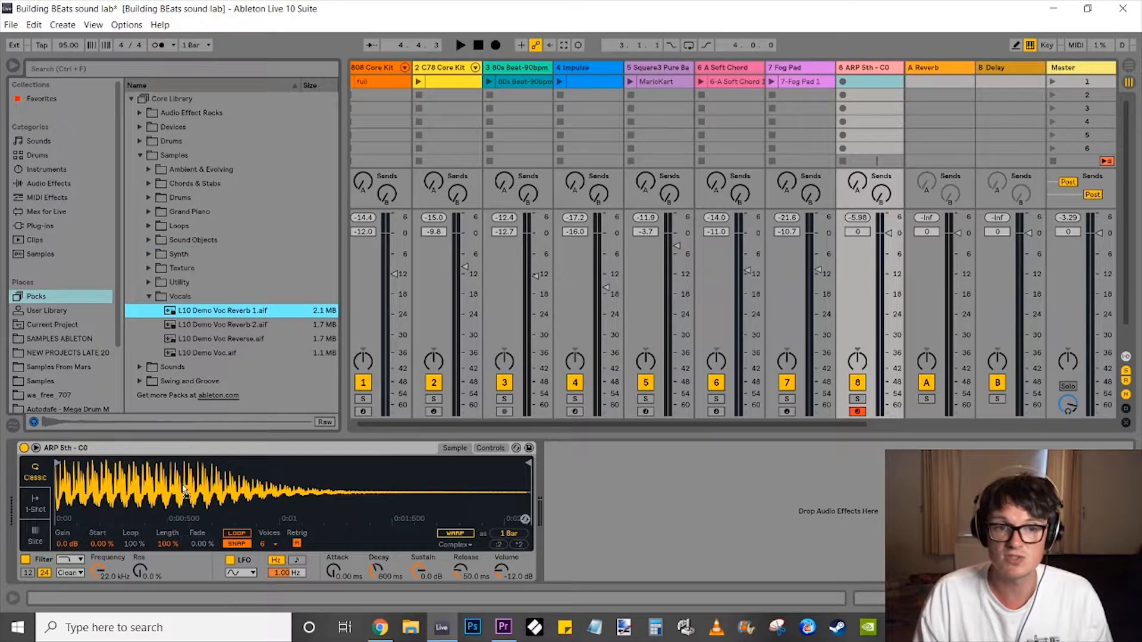
pyautogui.press('Return')
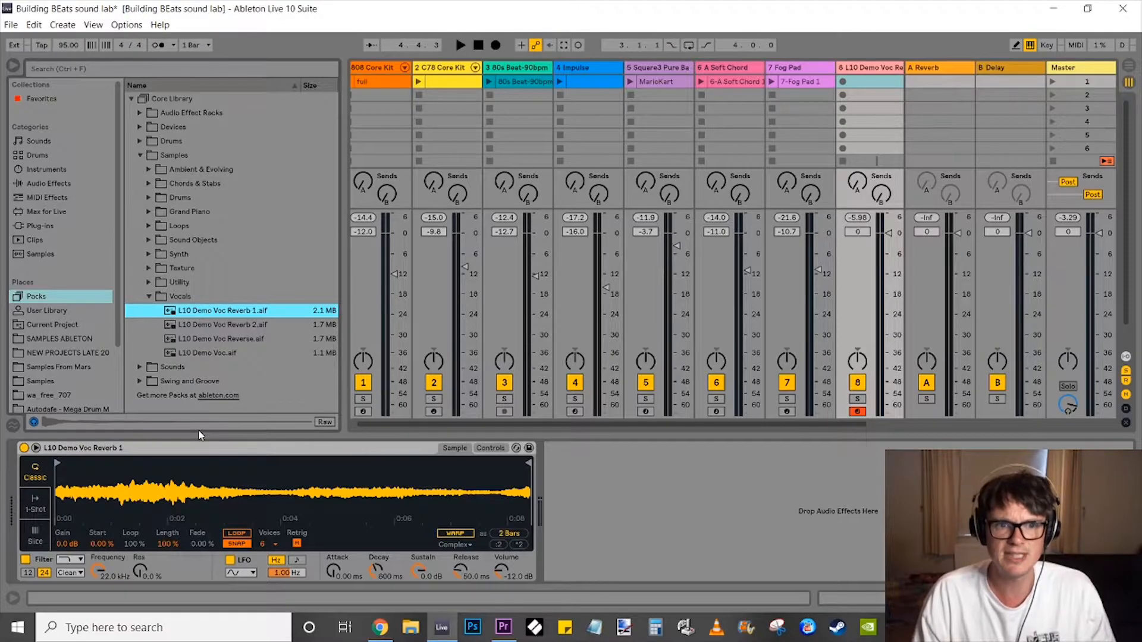
# Play different notes of the L10 Demo Voc Reverb 1 sample on the armed Simpler track.
pyautogui.press('a')
pyautogui.press('b')
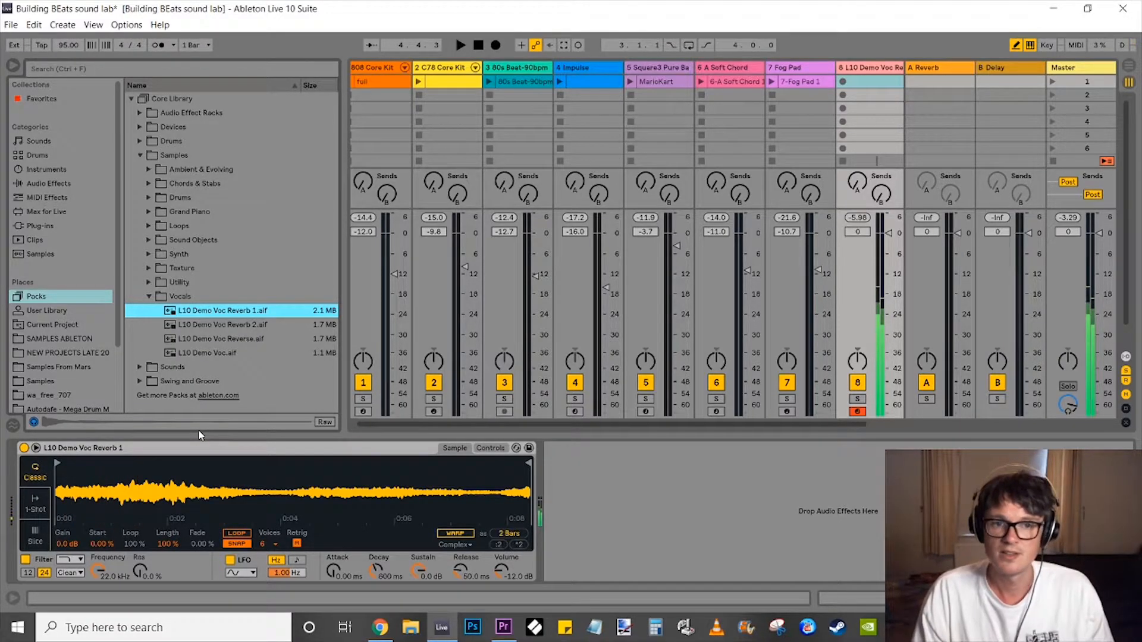
pyautogui.press('b')
pyautogui.press('a')
pyautogui.press('a')
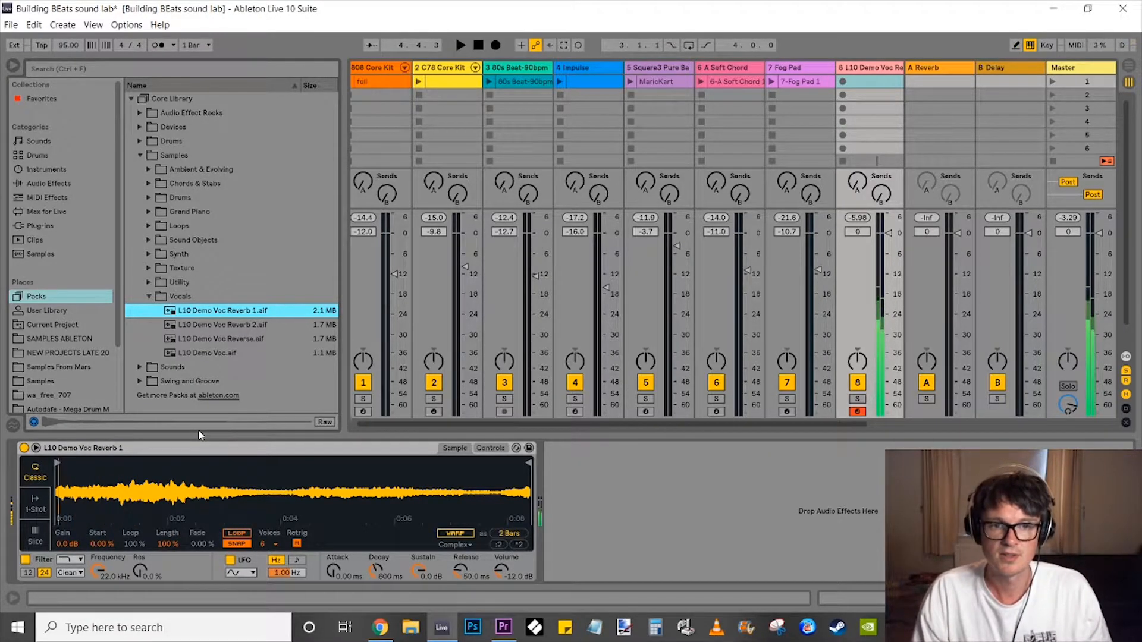
pyautogui.press('a')
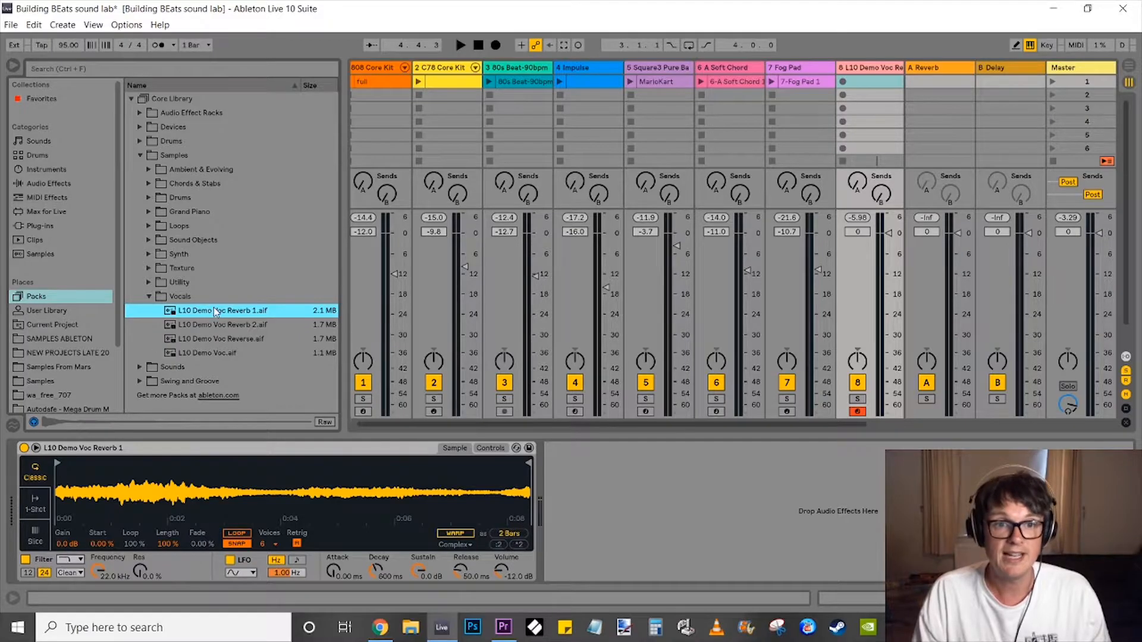
# Audition the other demo vocals and replace Simpler's sample with L10 Demo Voc Reverb 2.aif.
pyautogui.click(209, 354)
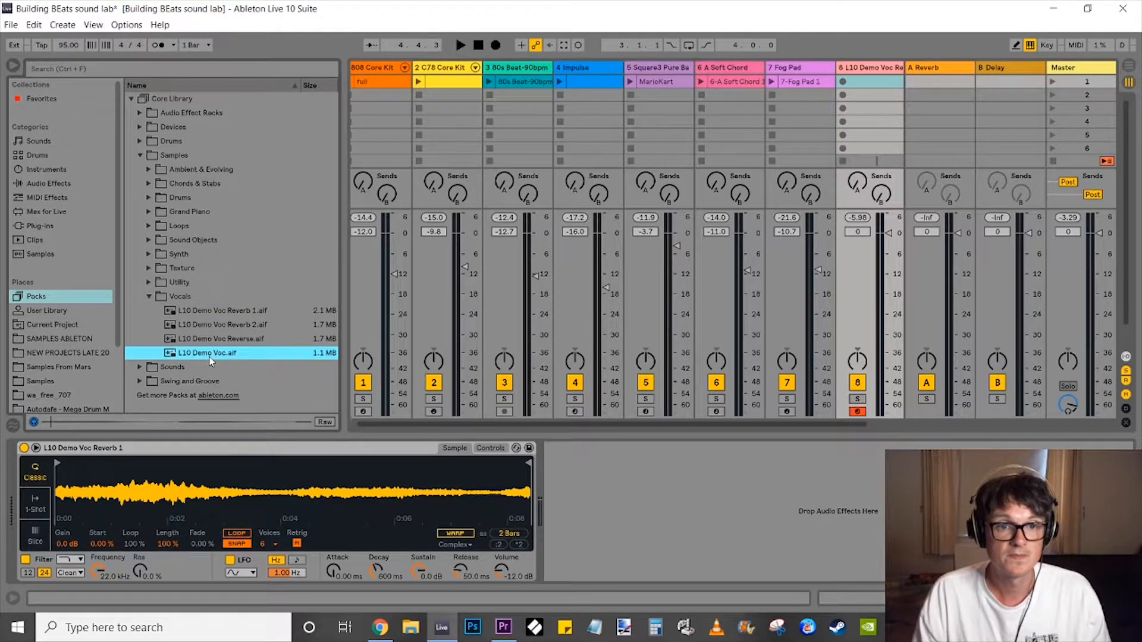
pyautogui.click(208, 339)
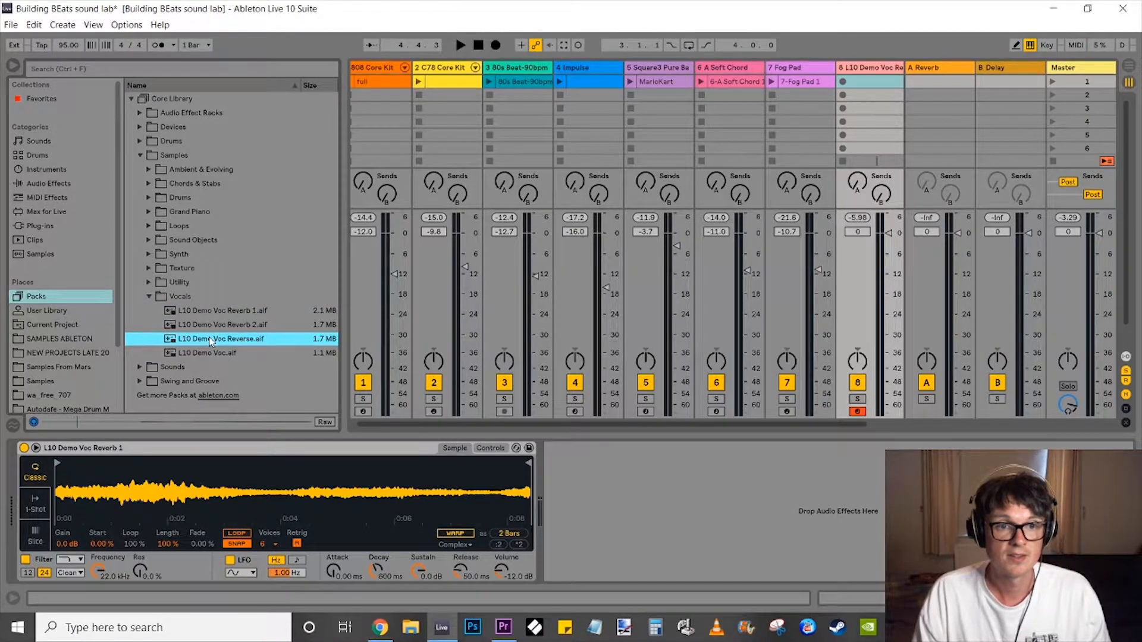
pyautogui.click(172, 322)
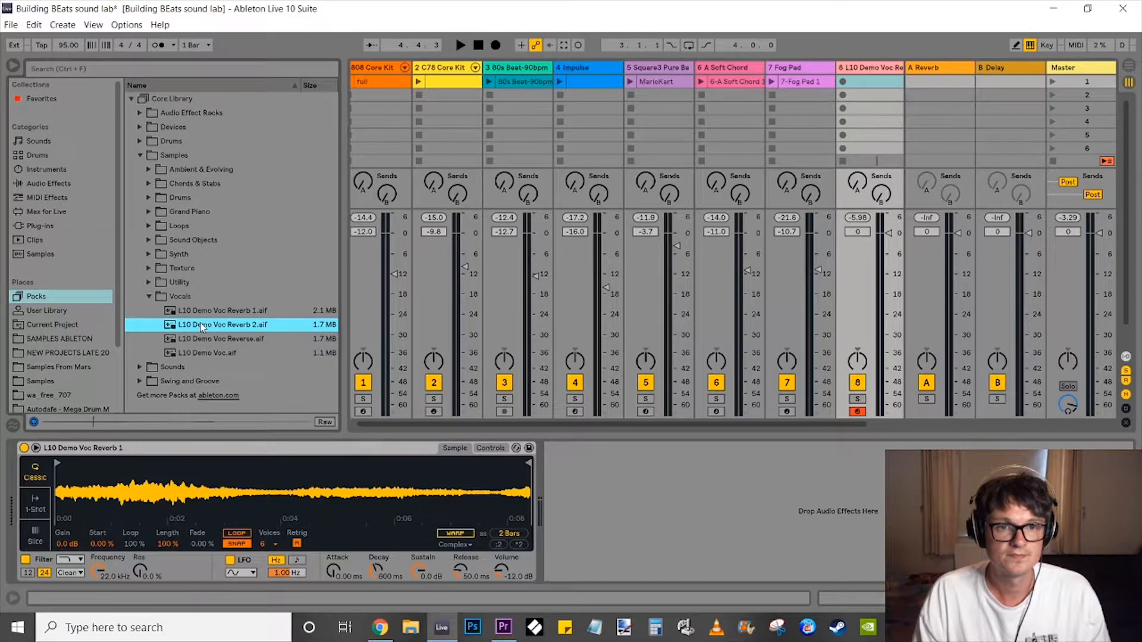
pyautogui.moveTo(196, 326); pyautogui.dragTo(113, 500)
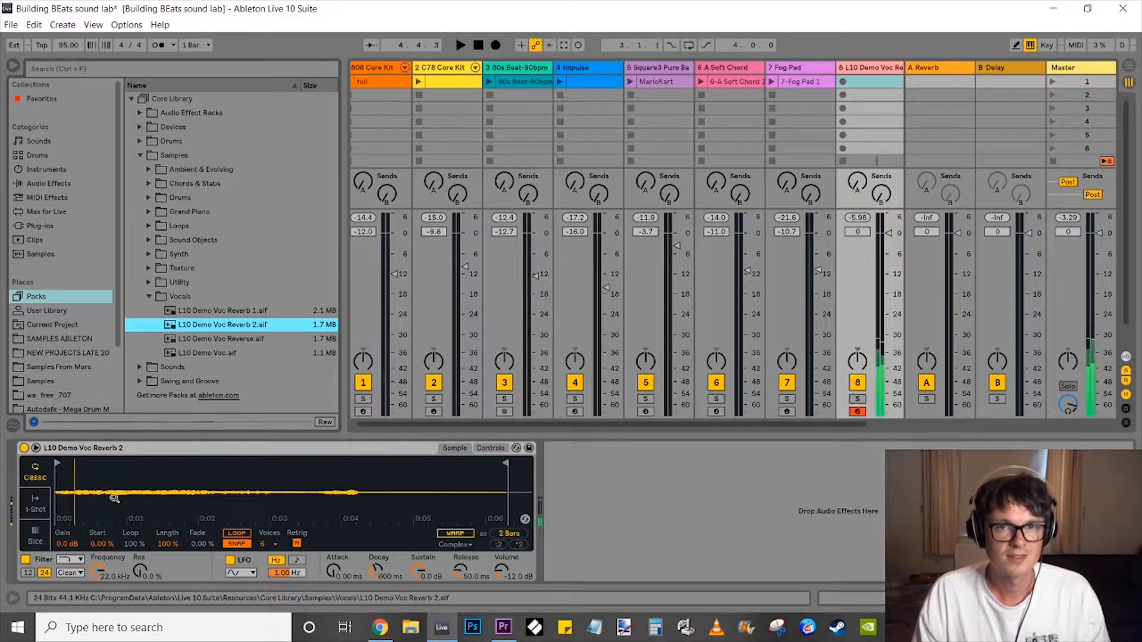
# Add the Echo audio effect after Simpler on the vocal sample's track.
pyautogui.click(55, 183)
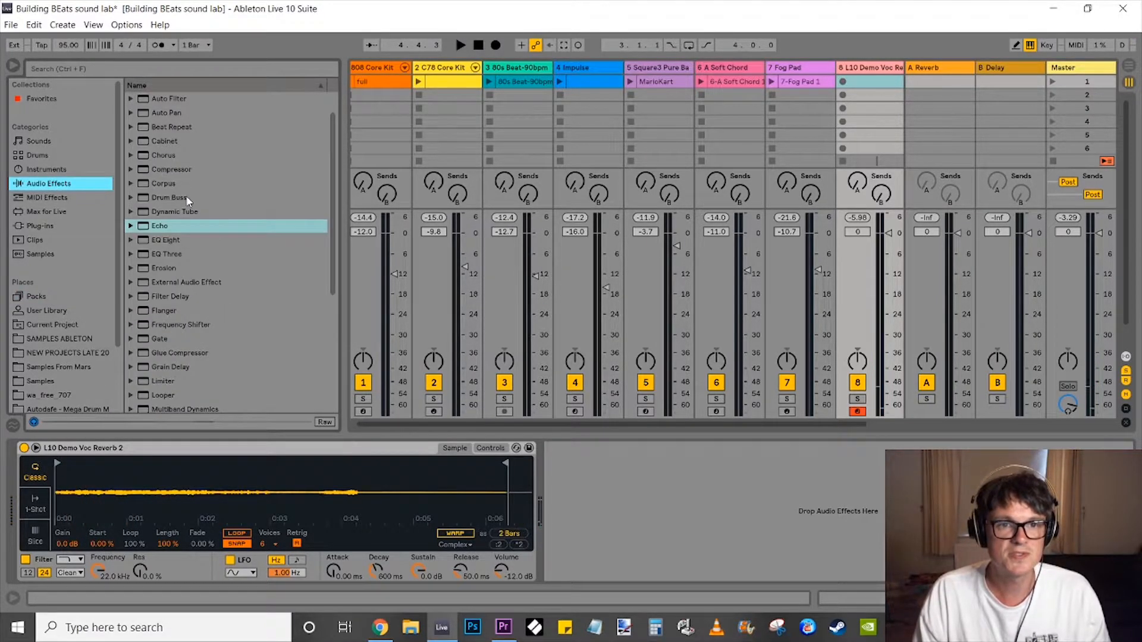
pyautogui.click(190, 224)
pyautogui.scroll(-2, 154, 190)
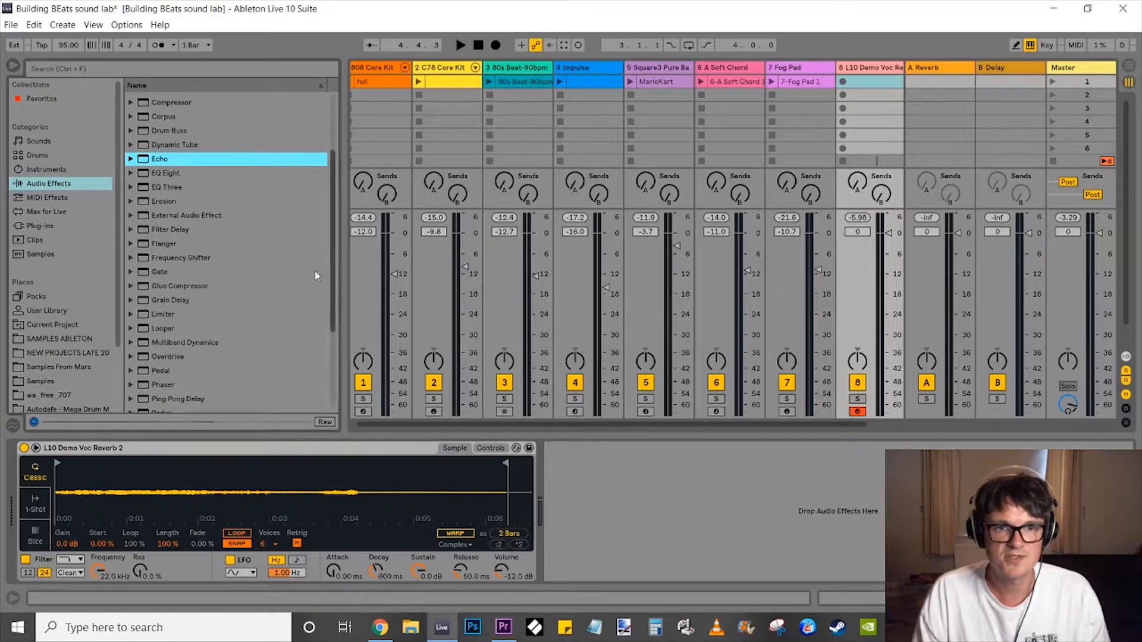
pyautogui.moveTo(444, 387); pyautogui.dragTo(553, 491)
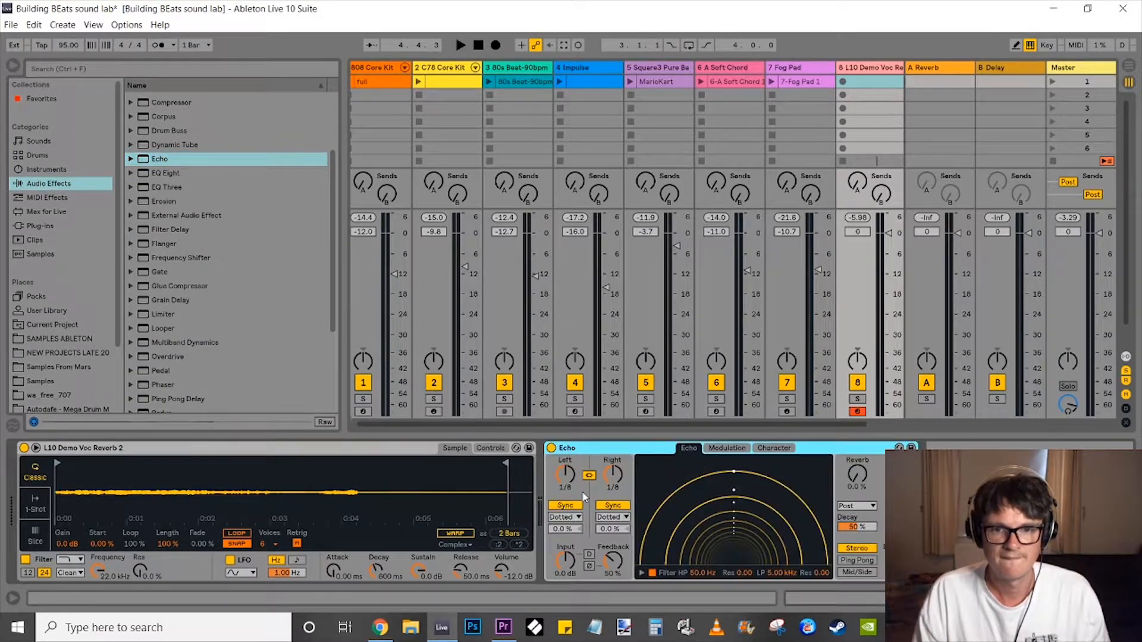
pyautogui.click(614, 559)
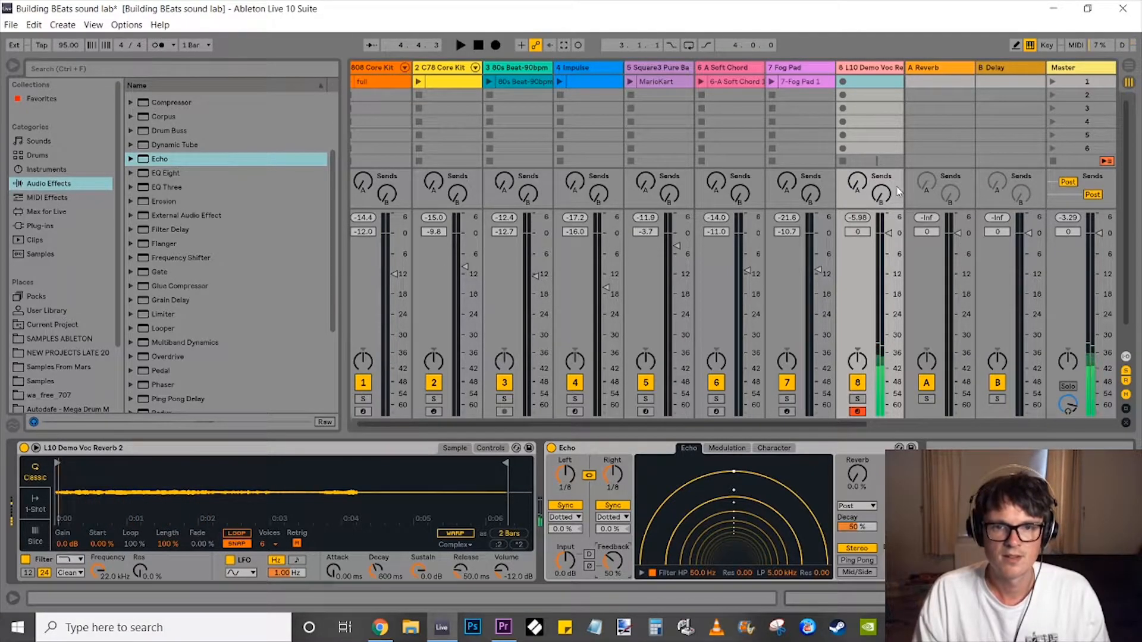
# Play the vocal sample an octave lower and raise its gain to 21 dB in Simpler.
pyautogui.press('z')
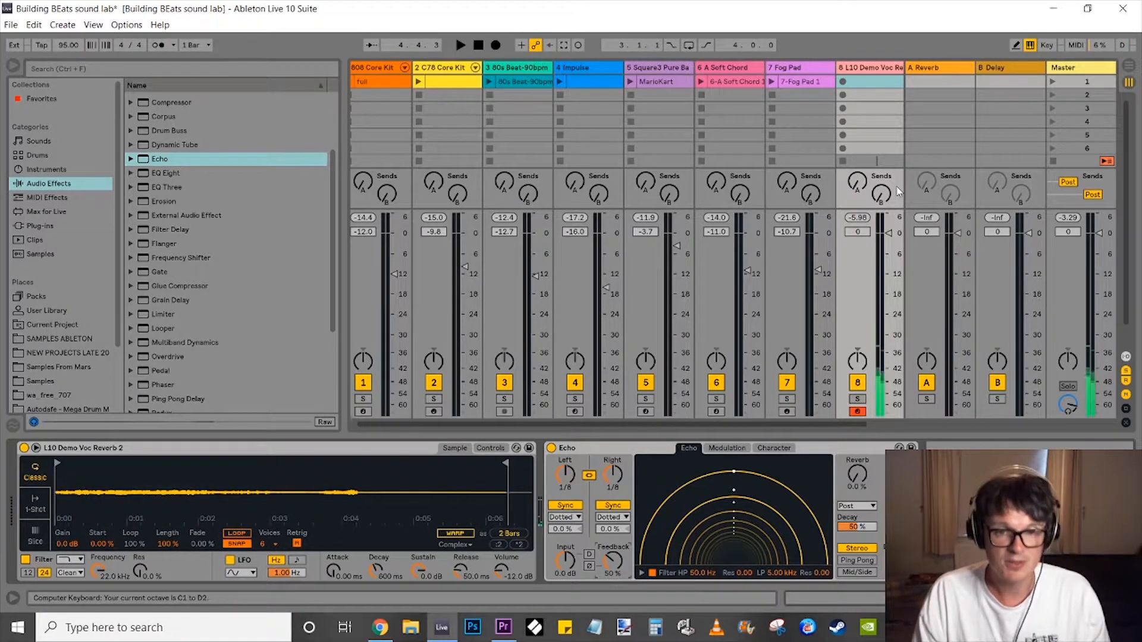
pyautogui.press('a')
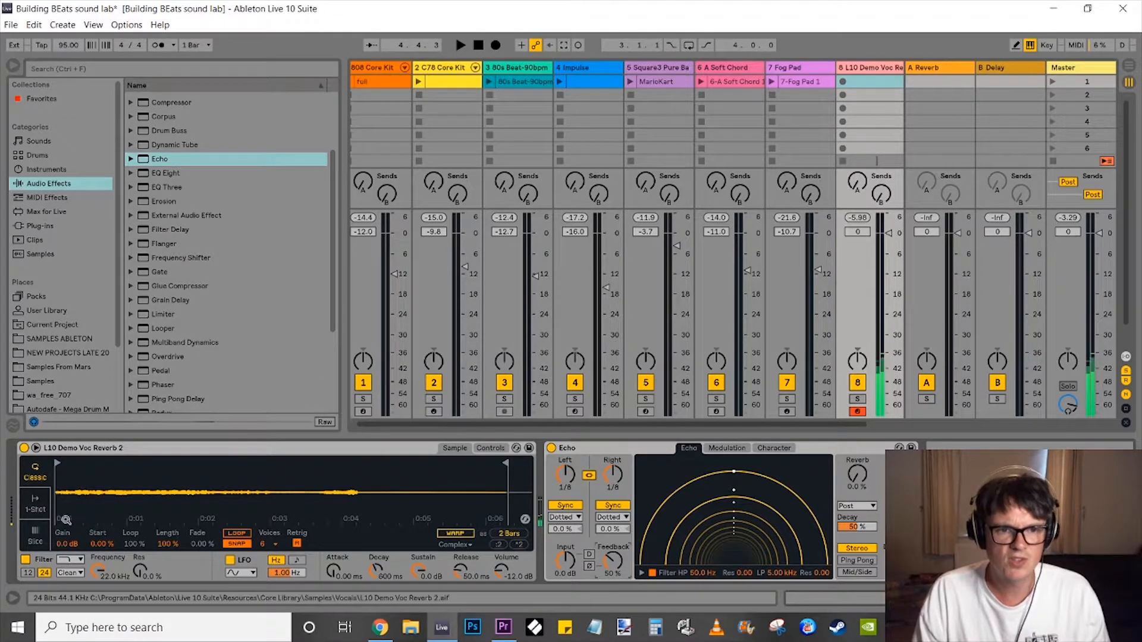
pyautogui.moveTo(66, 544); pyautogui.dragTo(67, 548)
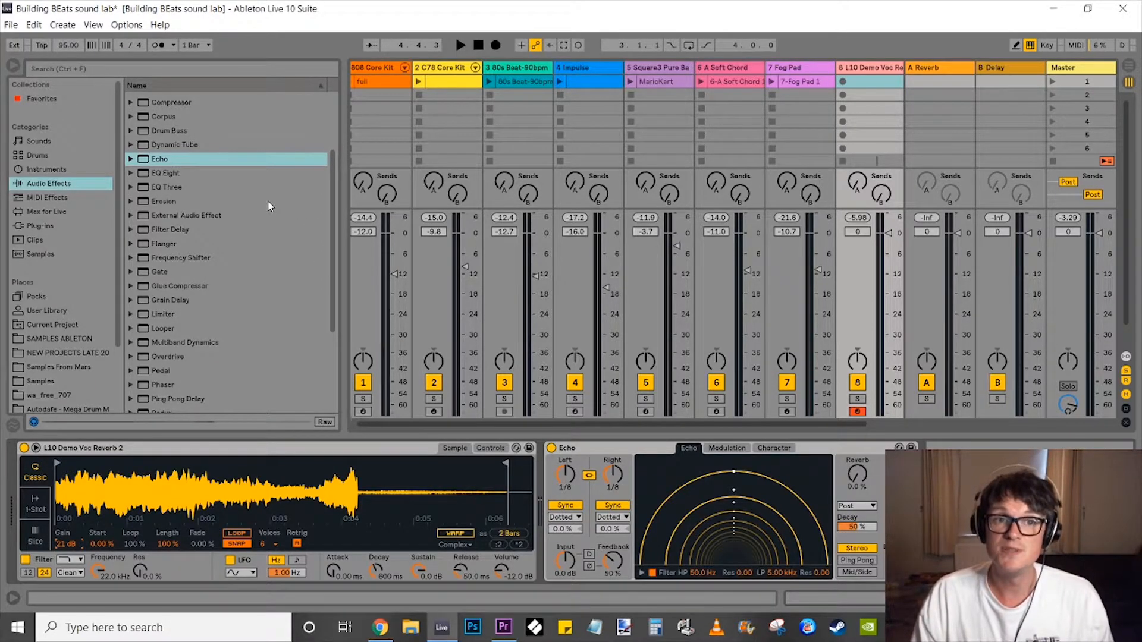
# Replace Simpler's sample with Copyshop Loop.wav from the Core Library's Texture samples.
pyautogui.click(42, 297)
pyautogui.click(148, 297)
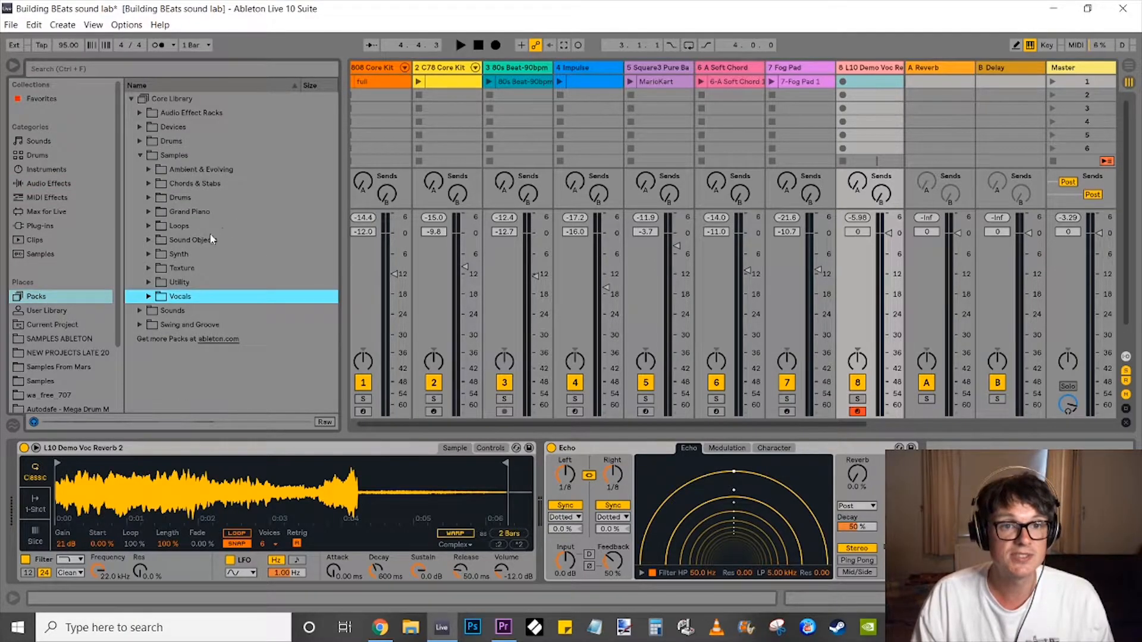
pyautogui.click(149, 269)
pyautogui.scroll(-2, 237, 287)
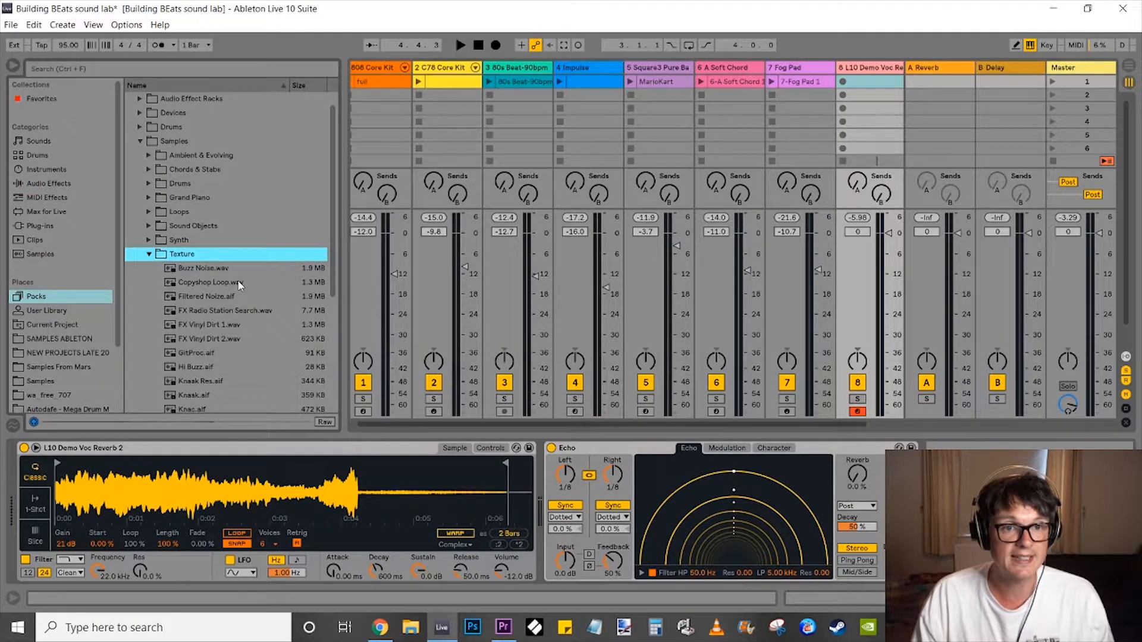
pyautogui.click(223, 269)
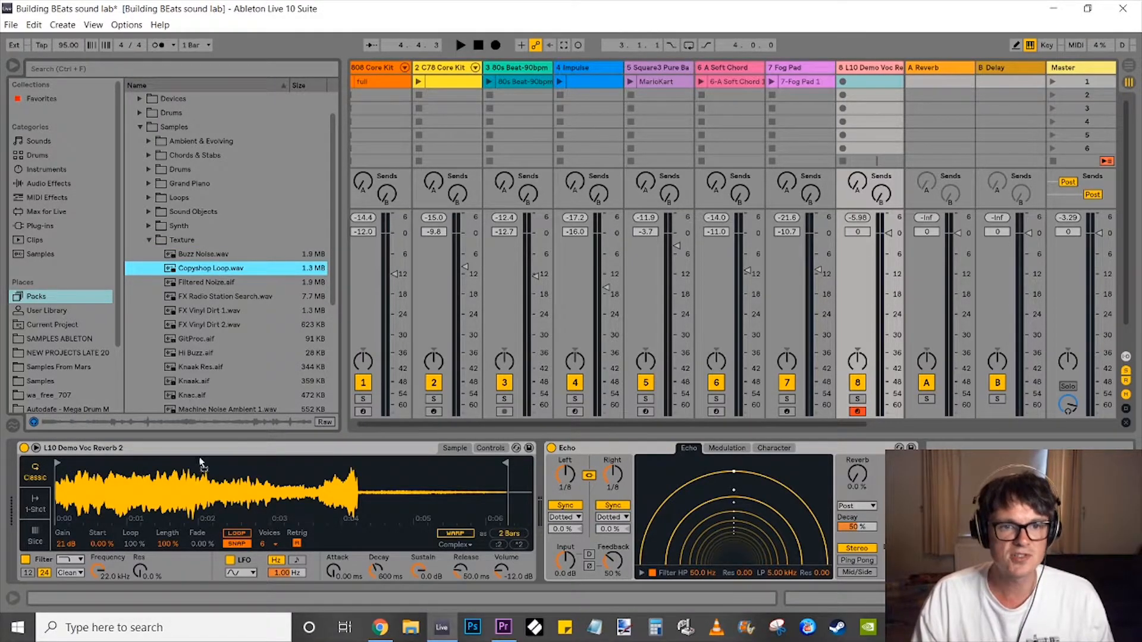
pyautogui.moveTo(196, 427); pyautogui.dragTo(202, 482)
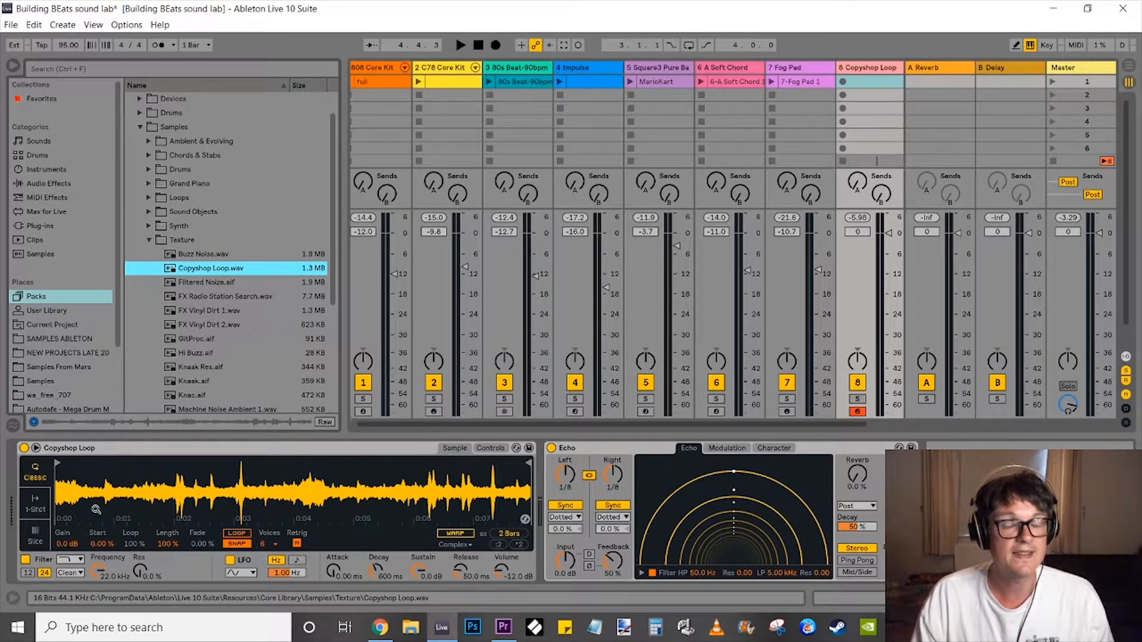
# Switch Simpler to Slice mode for the Copyshop Loop sample and delete the Echo effect from the track.
pyautogui.click(42, 530)
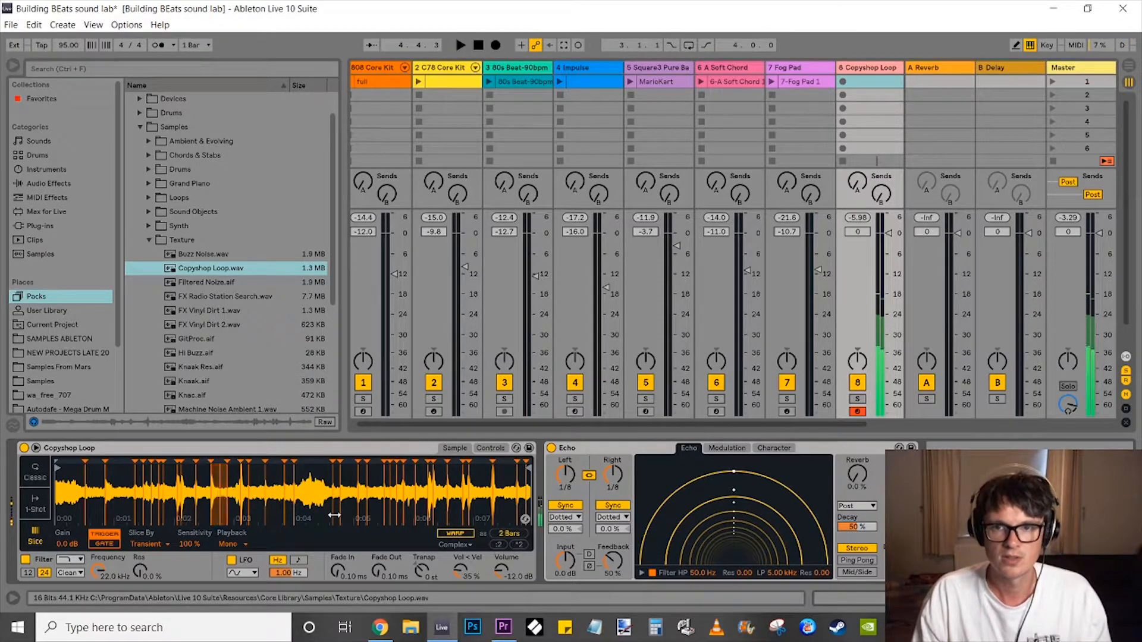
pyautogui.click(565, 459)
pyautogui.press('Delete')
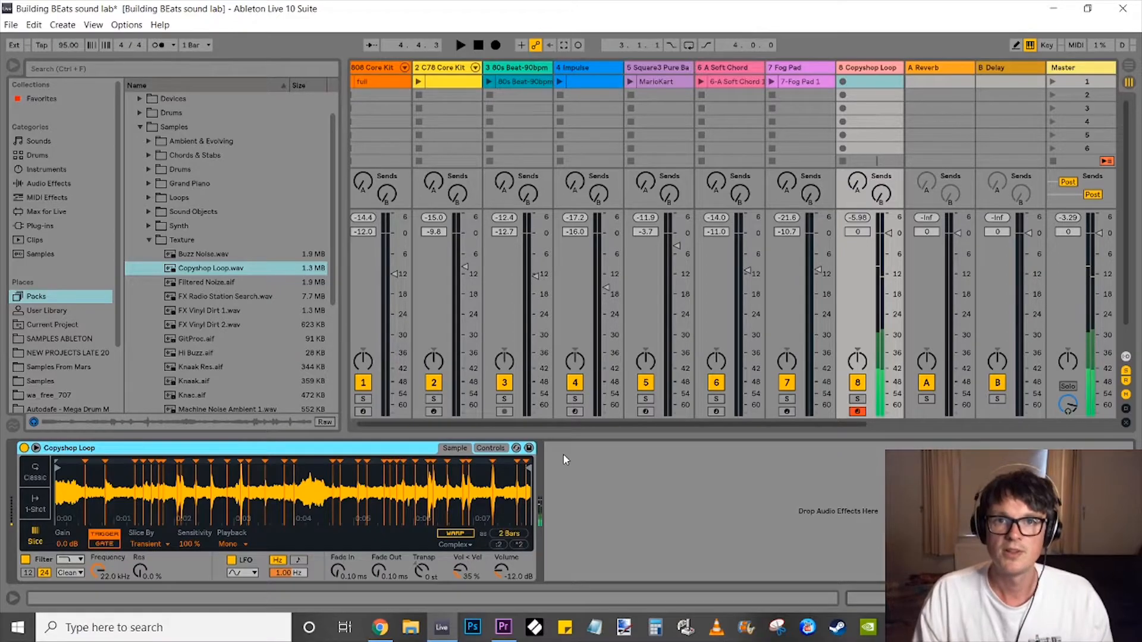
# Launch scene 1 to hear the sliced Copyshop Loop alongside the beat, and stop playback.
pyautogui.click(1052, 82)
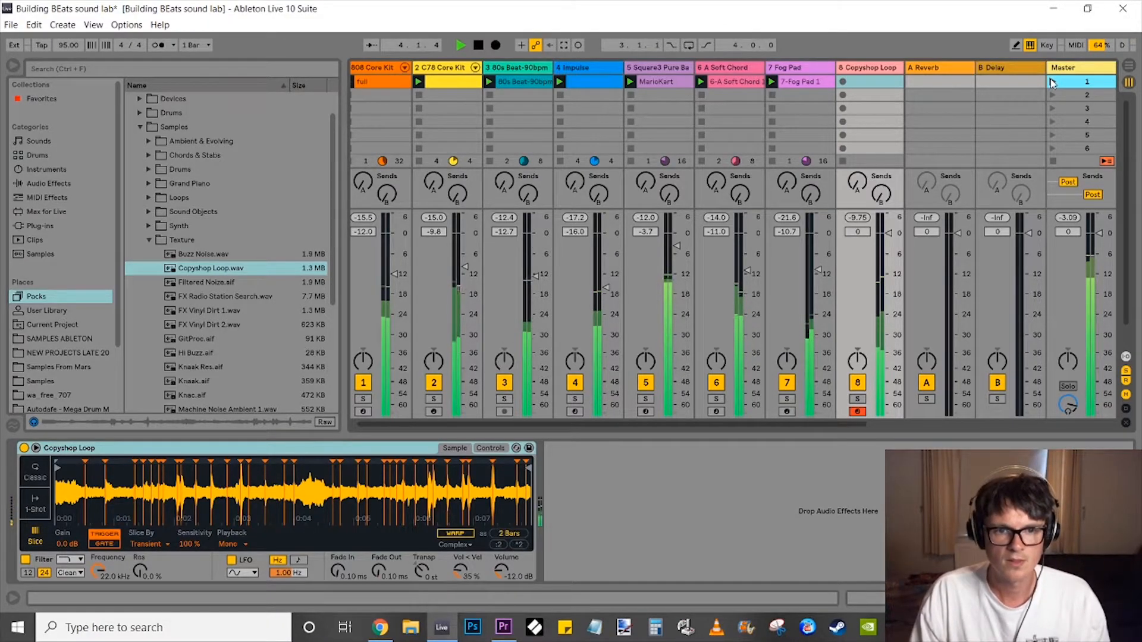
pyautogui.press('space')
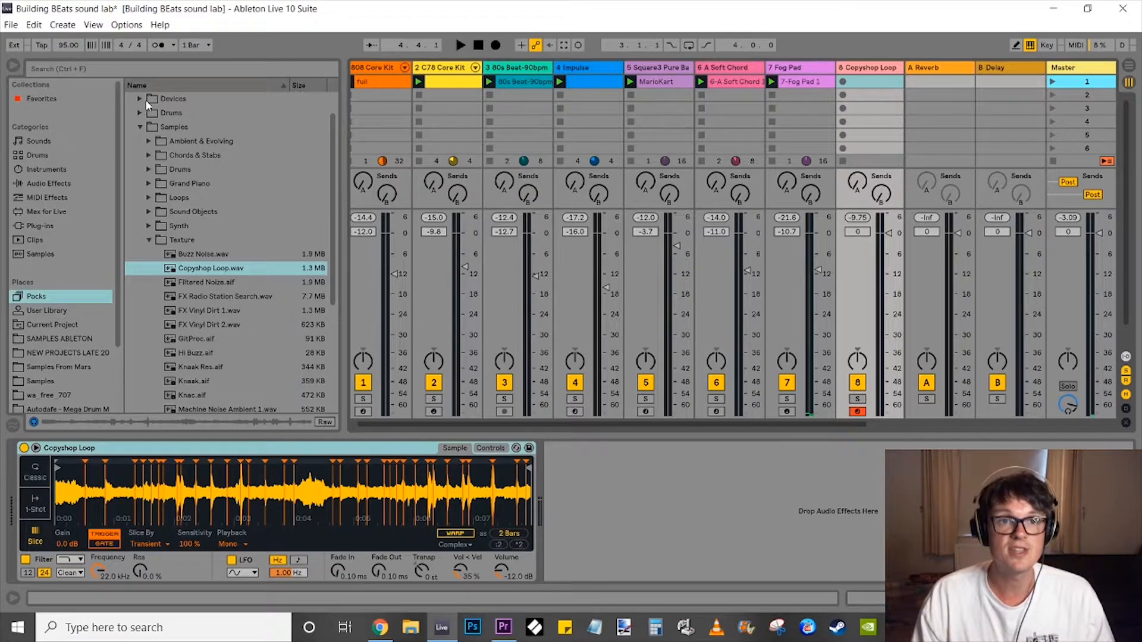
# Collapse the Samples folder of the Core Library pack.
pyautogui.click(51, 298)
pyautogui.scroll(2, 186, 131)
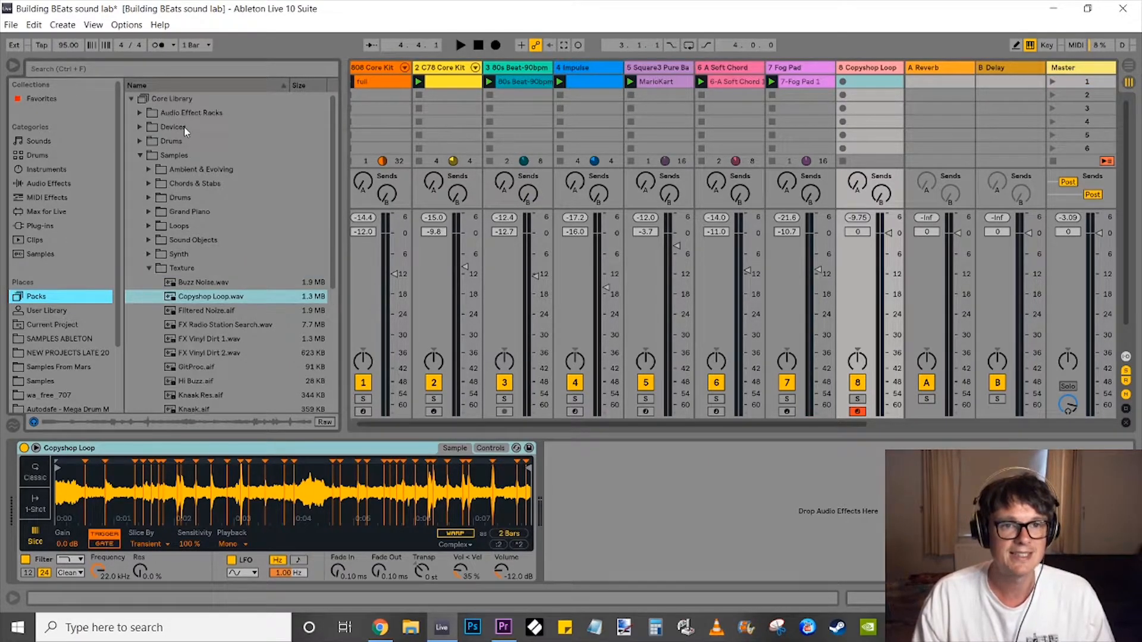
pyautogui.click(142, 155)
pyautogui.click(141, 156)
pyautogui.click(142, 156)
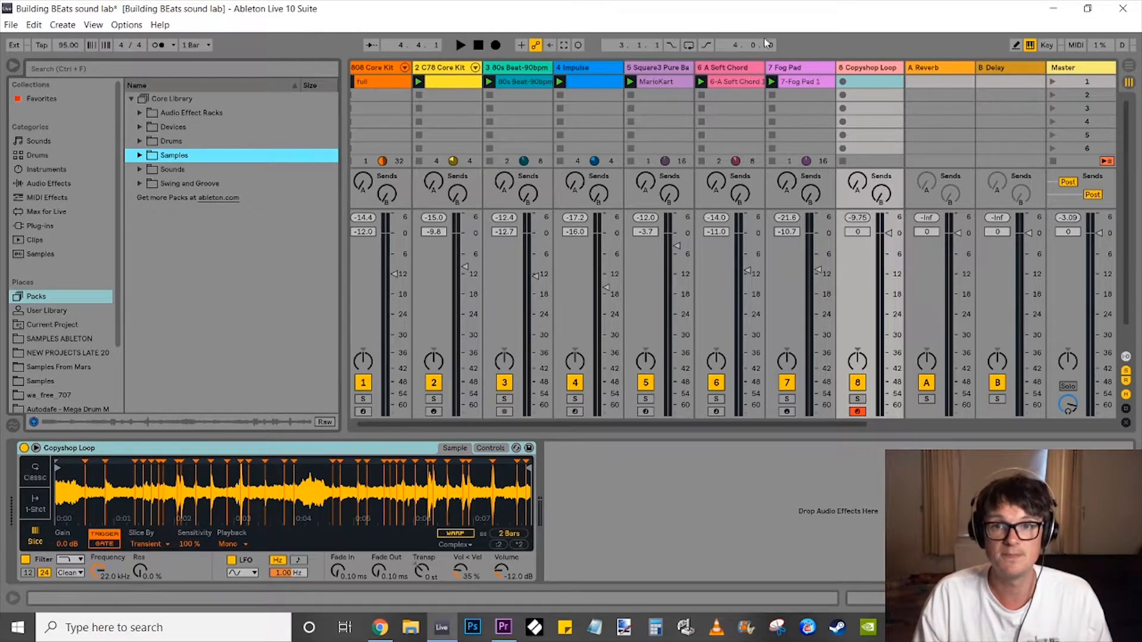
# Delete the Copyshop Loop Simpler track and insert a new audio track in its place.
pyautogui.press('Delete')
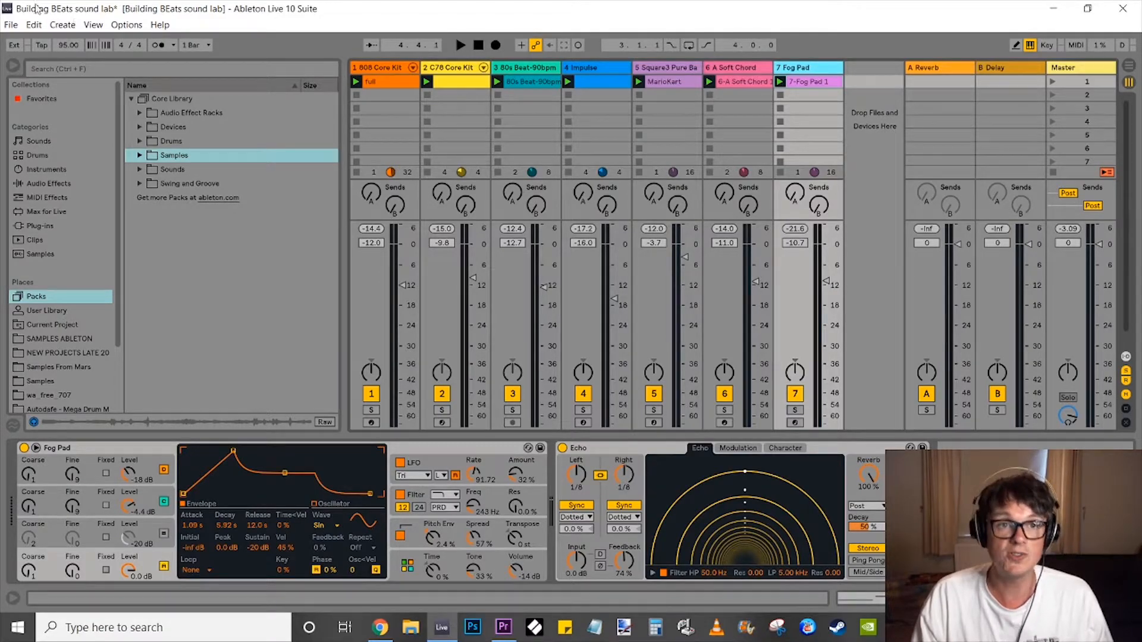
pyautogui.click(62, 25)
pyautogui.click(89, 97)
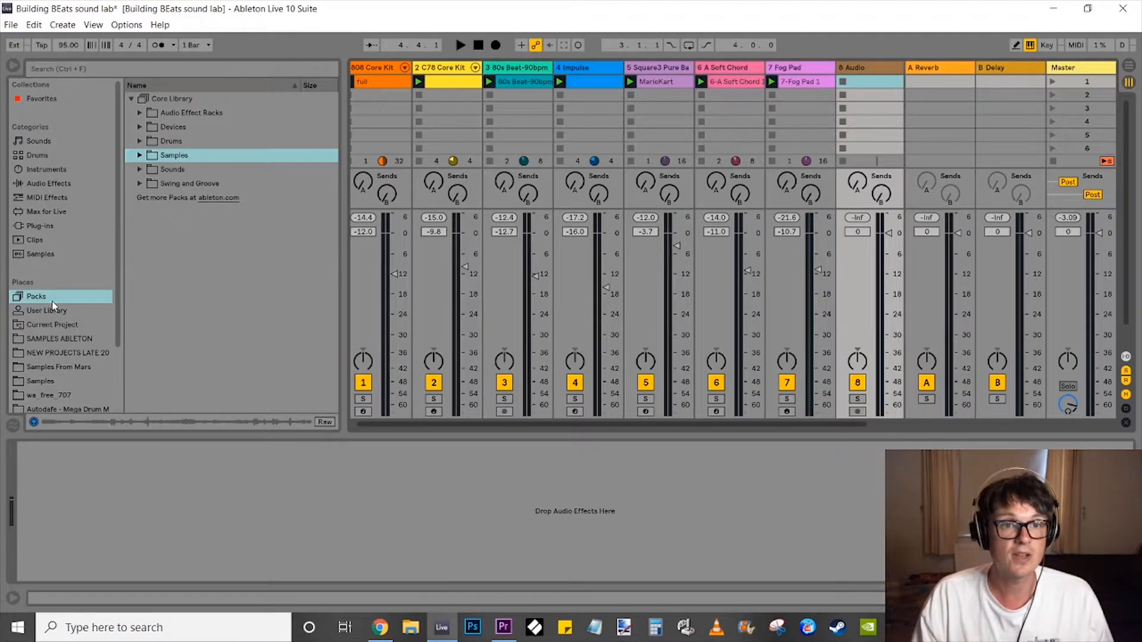
# Place Bongos-121bpm.wav from the Percussion loops in the new audio track's first clip slot.
pyautogui.click(140, 156)
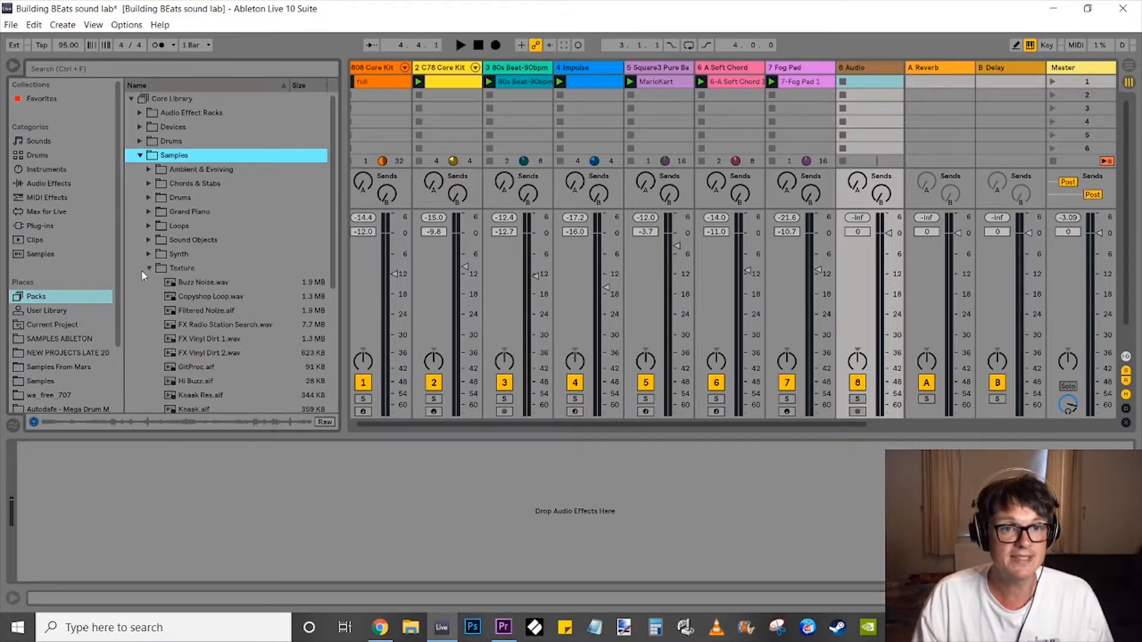
pyautogui.click(149, 226)
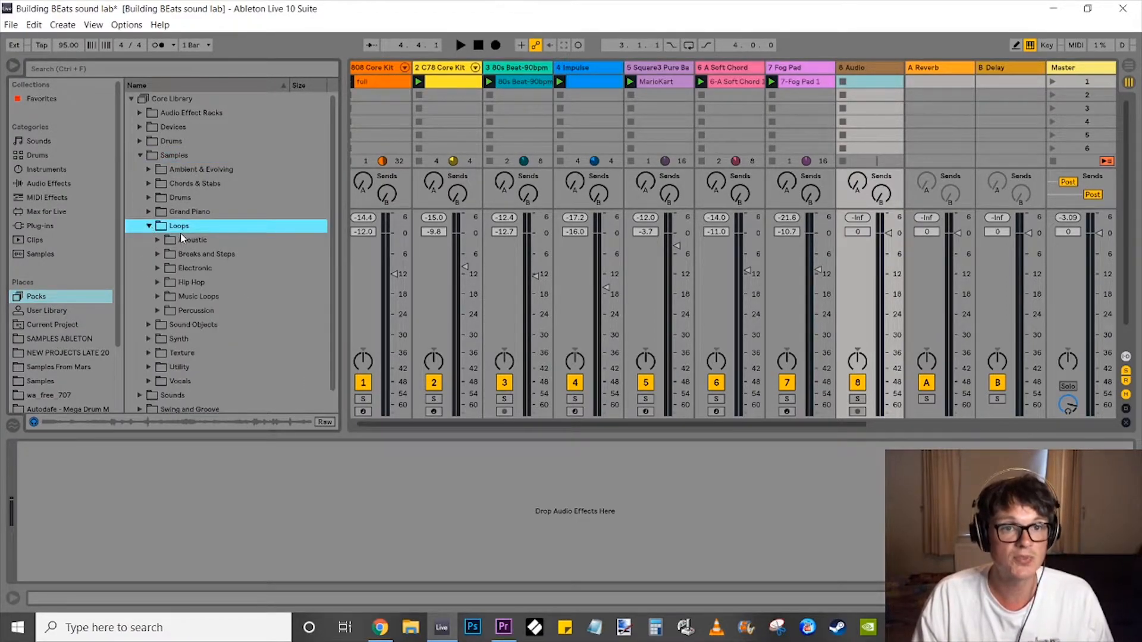
pyautogui.click(158, 310)
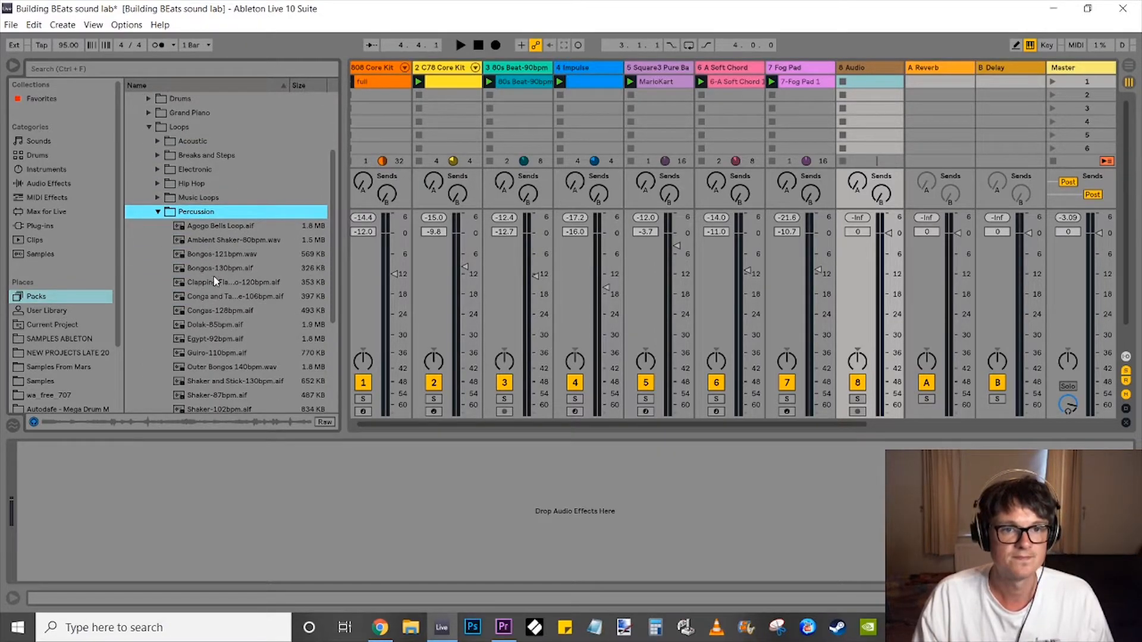
pyautogui.click(217, 268)
pyautogui.press('Up')
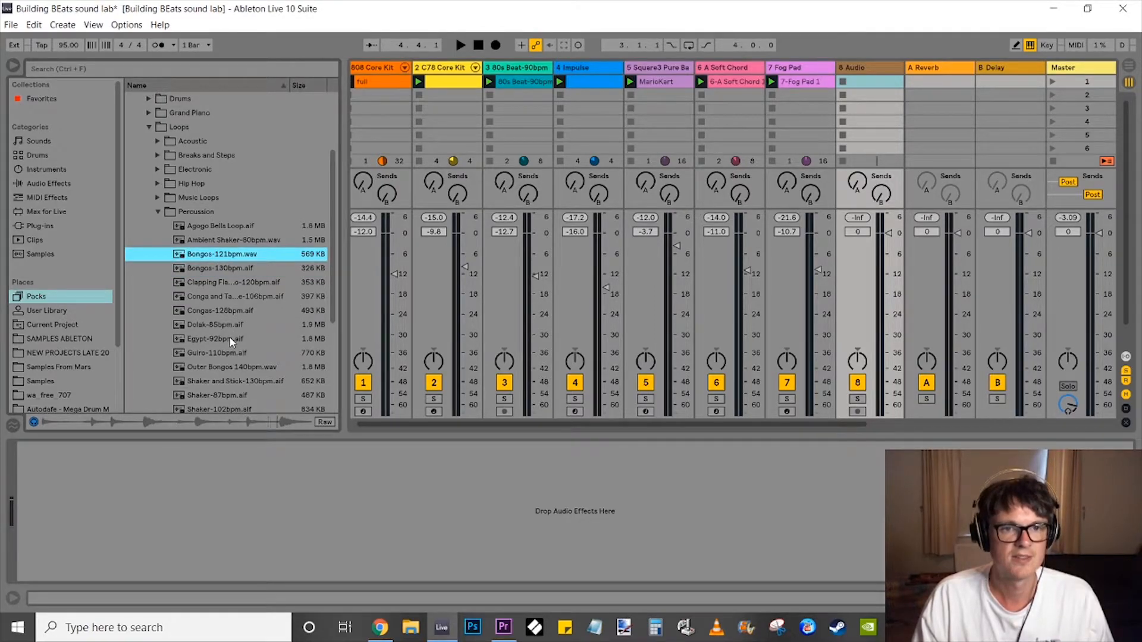
pyautogui.moveTo(217, 257); pyautogui.dragTo(787, 86)
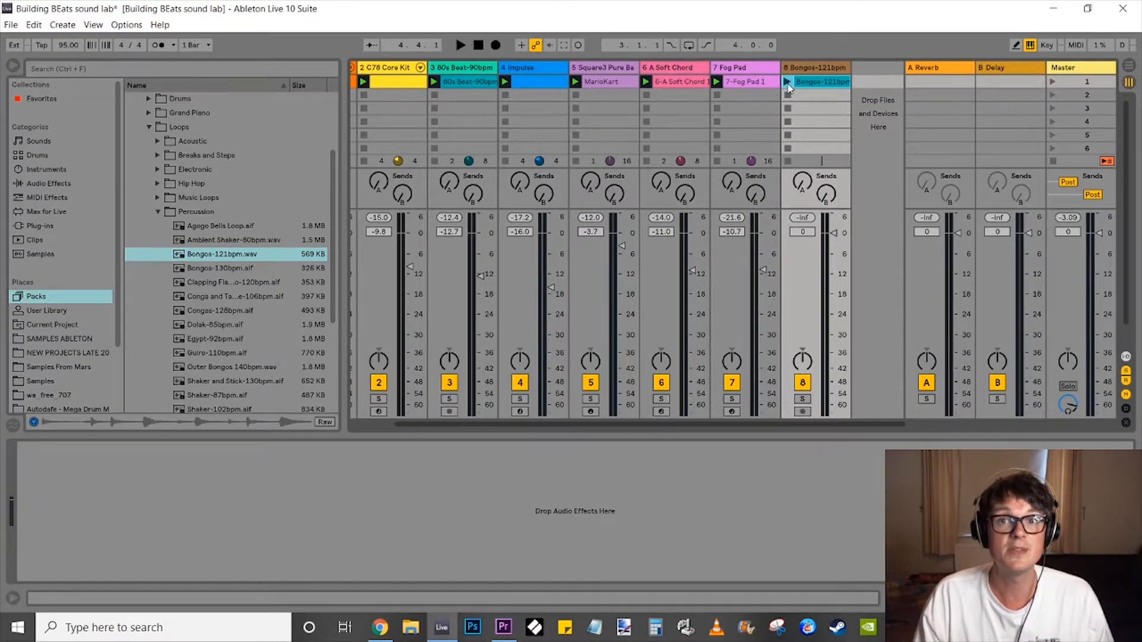
# Launch the Bongos-121bpm clip with the beat, lower its track volume to -2.1 dB, and briefly check its clip view.
pyautogui.click(787, 82)
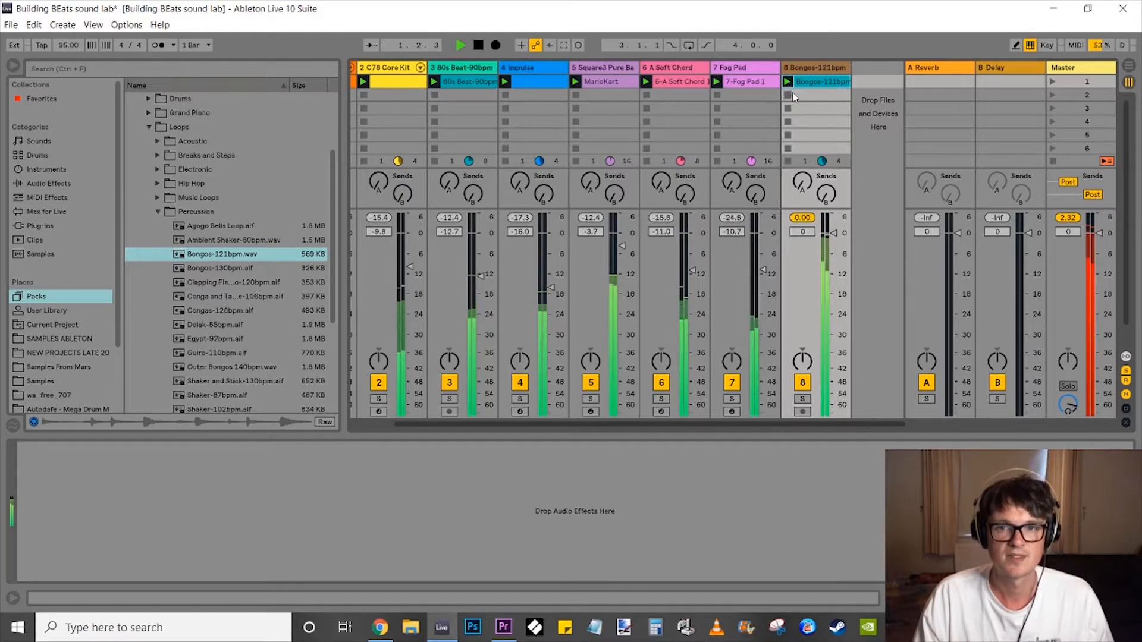
pyautogui.moveTo(822, 221); pyautogui.dragTo(821, 227)
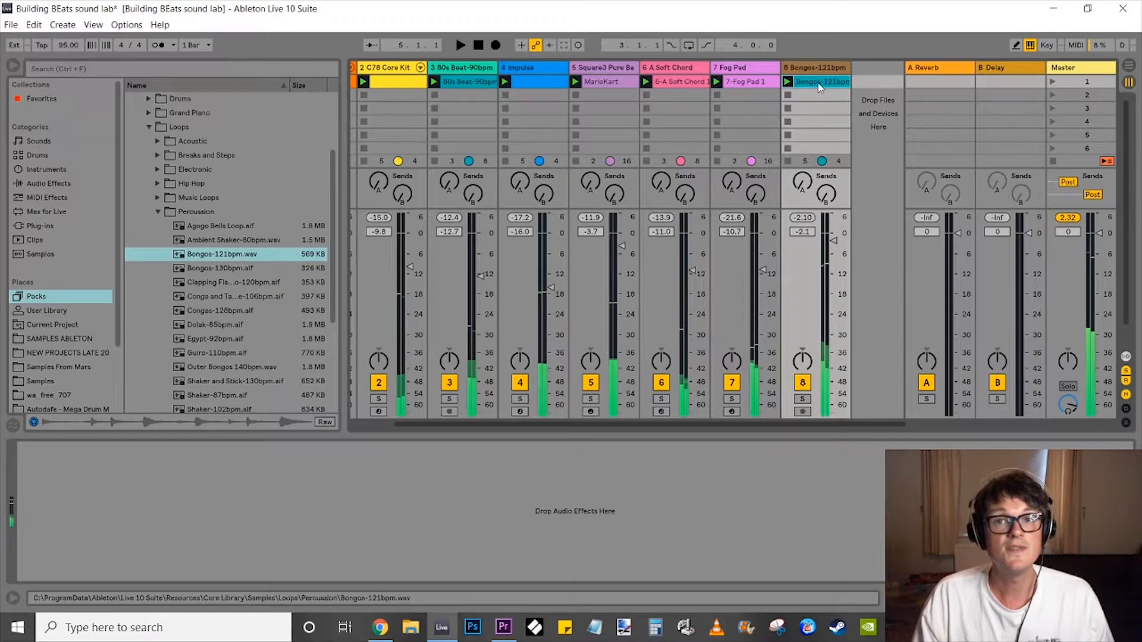
pyautogui.click(819, 85)
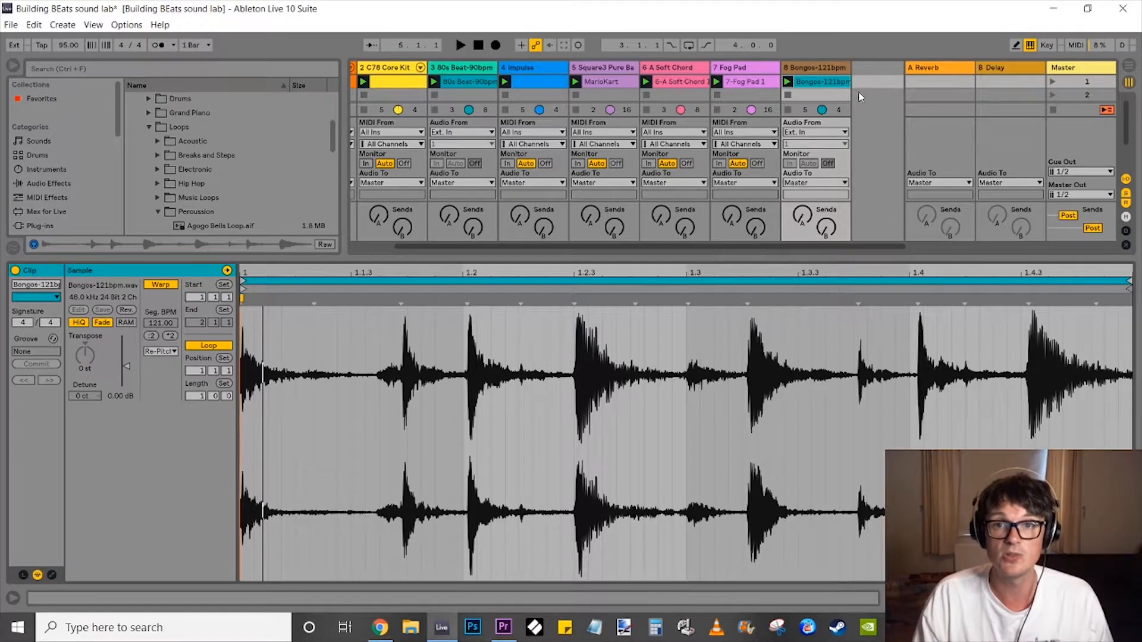
pyautogui.click(855, 262)
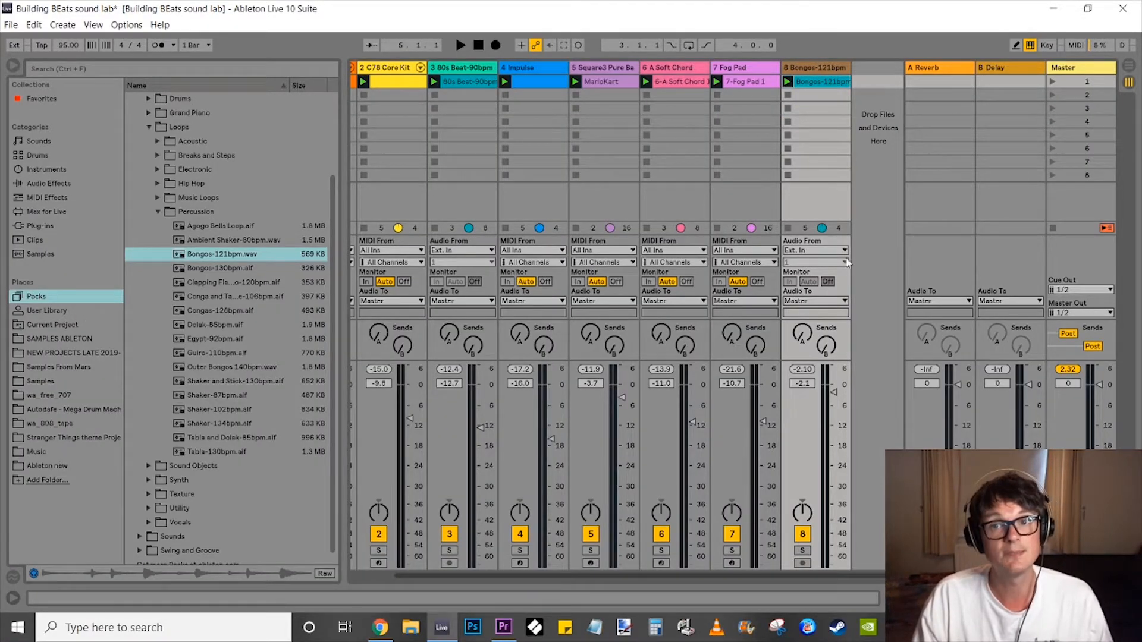
# Play the bongos track soloed and examine the clip's loop and warp settings.
pyautogui.click(803, 552)
pyautogui.press('space')
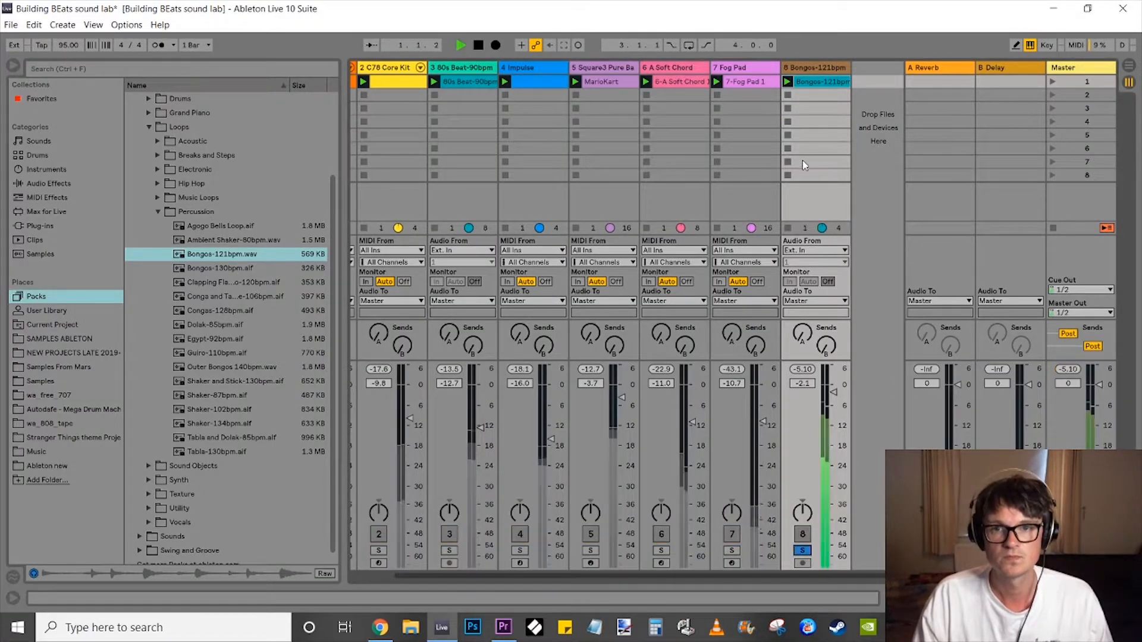
pyautogui.doubleClick(812, 86)
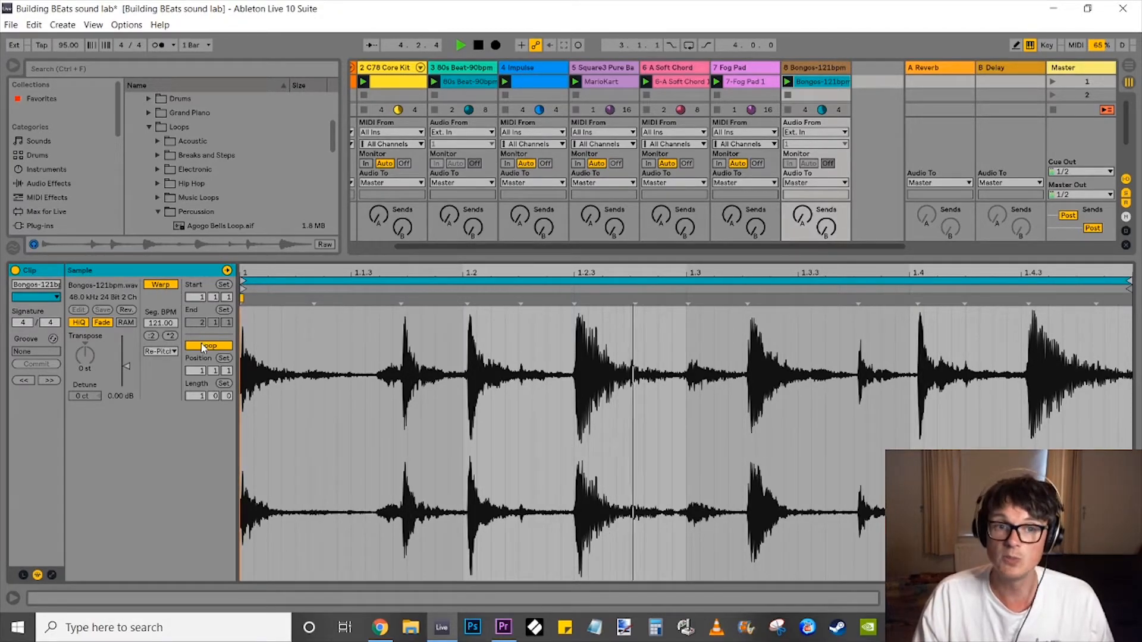
pyautogui.press('space')
pyautogui.click(251, 408)
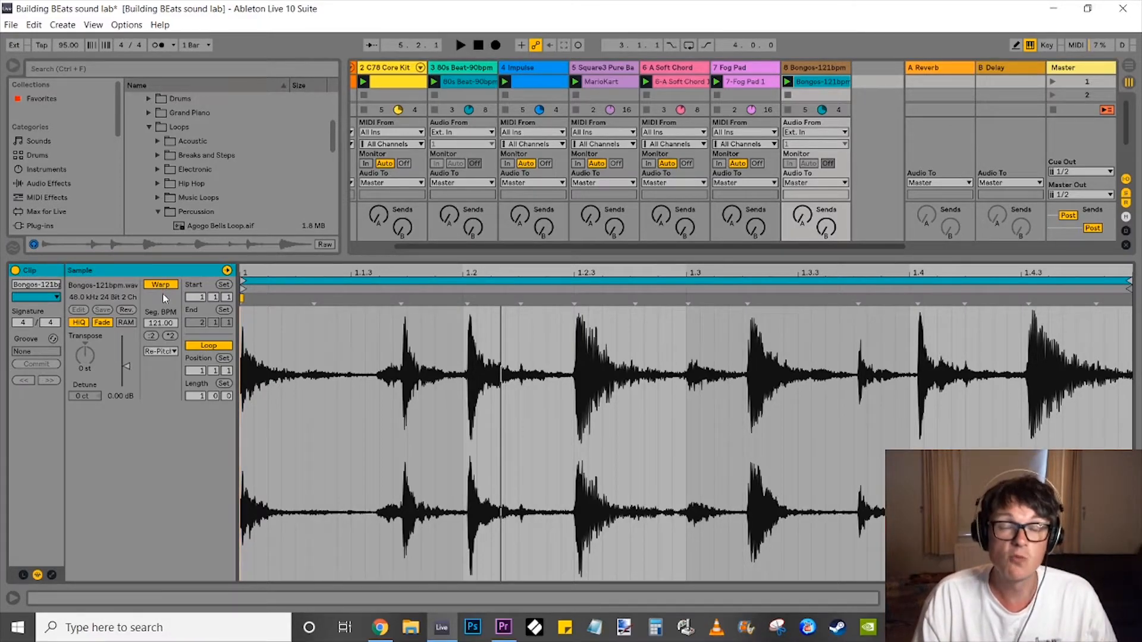
# Play the bongos clip in Re-Pitch warp mode while trying project tempos of 53, 120 and 104 BPM.
pyautogui.click(156, 353)
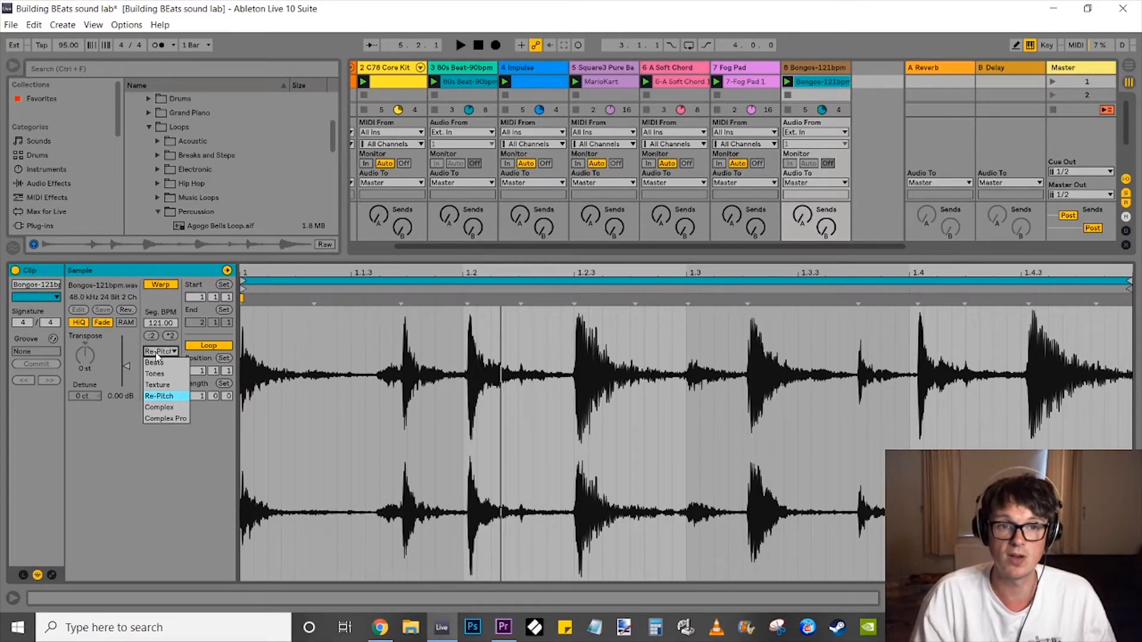
pyautogui.click(156, 353)
pyautogui.press('space')
pyautogui.moveTo(70, 43); pyautogui.dragTo(70, 72)
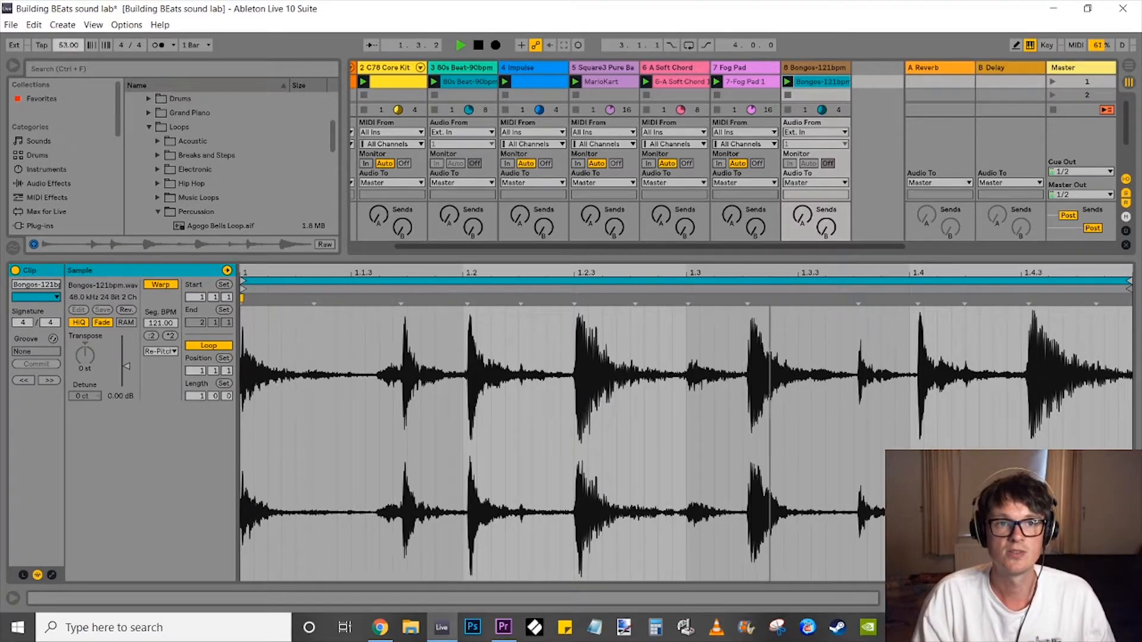
pyautogui.moveTo(70, 72); pyautogui.dragTo(70, 8)
pyautogui.write('120')
pyautogui.press('Return')
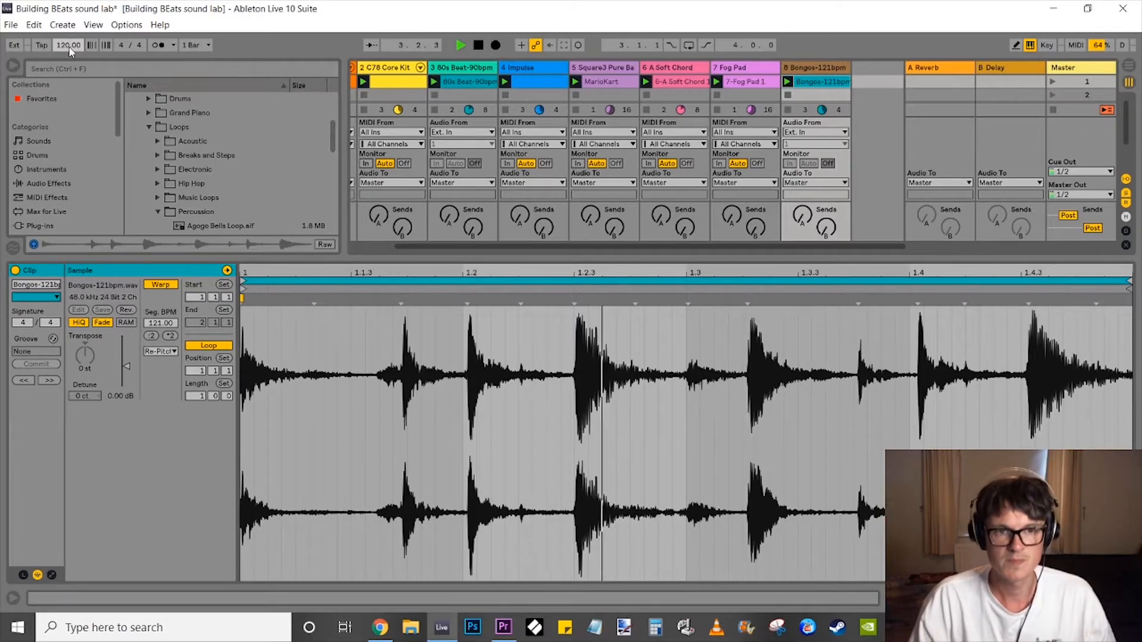
pyautogui.write('104')
pyautogui.press('Return')
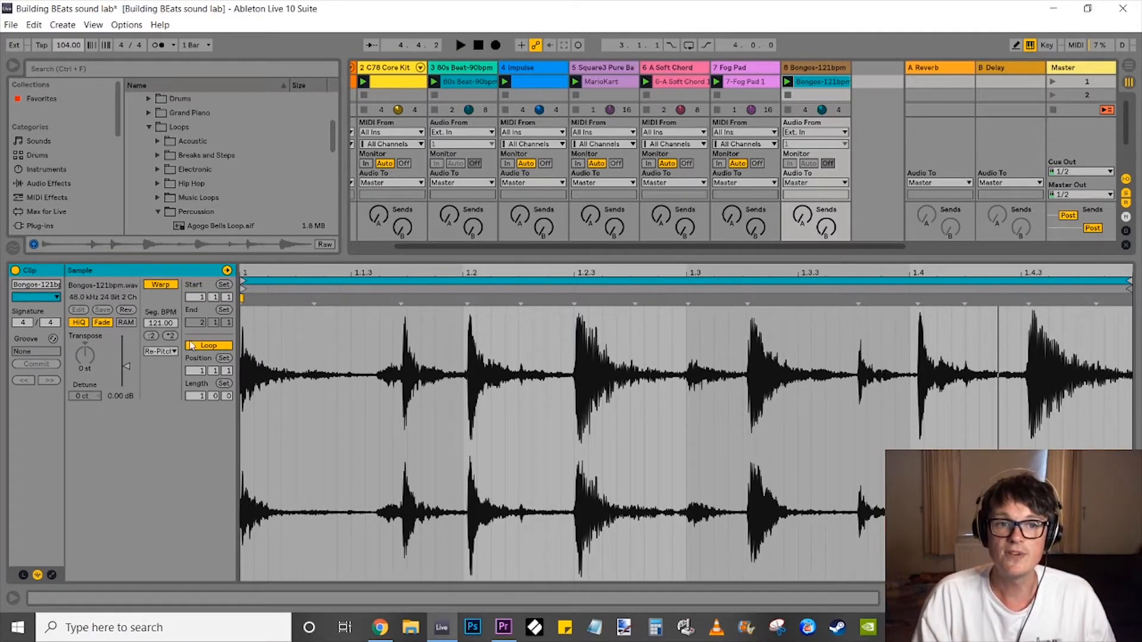
# Switch the bongos clip to Beats warp mode and sweep the project tempo during playback to 23 BPM, ending at 97 BPM.
pyautogui.click(165, 351)
pyautogui.click(165, 365)
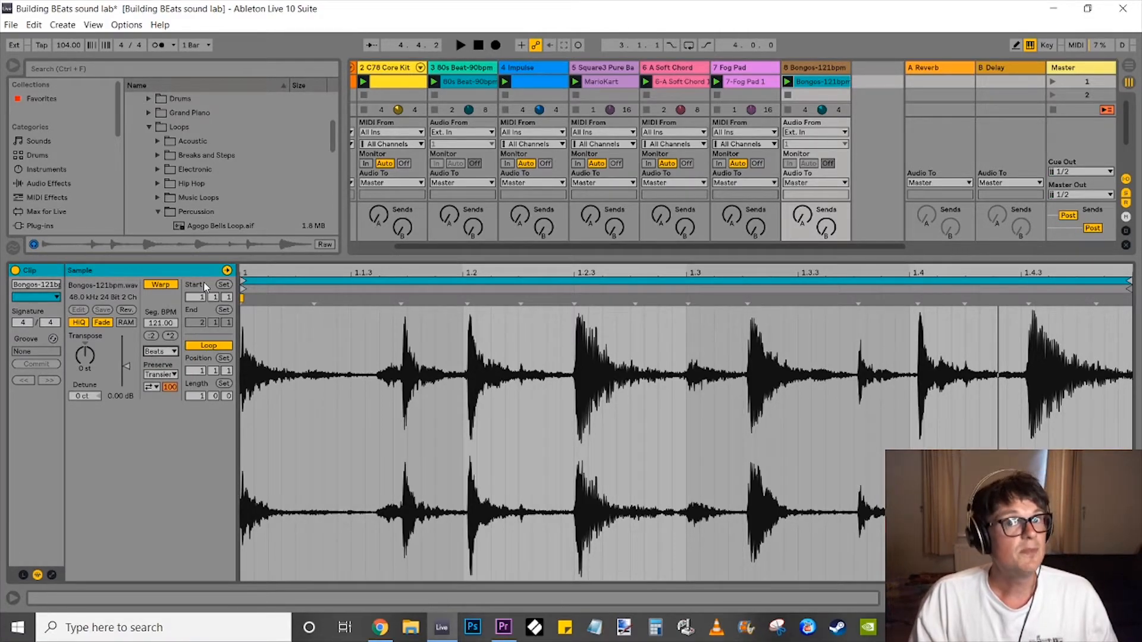
pyautogui.press('space')
pyautogui.moveTo(70, 46); pyautogui.dragTo(69, 98)
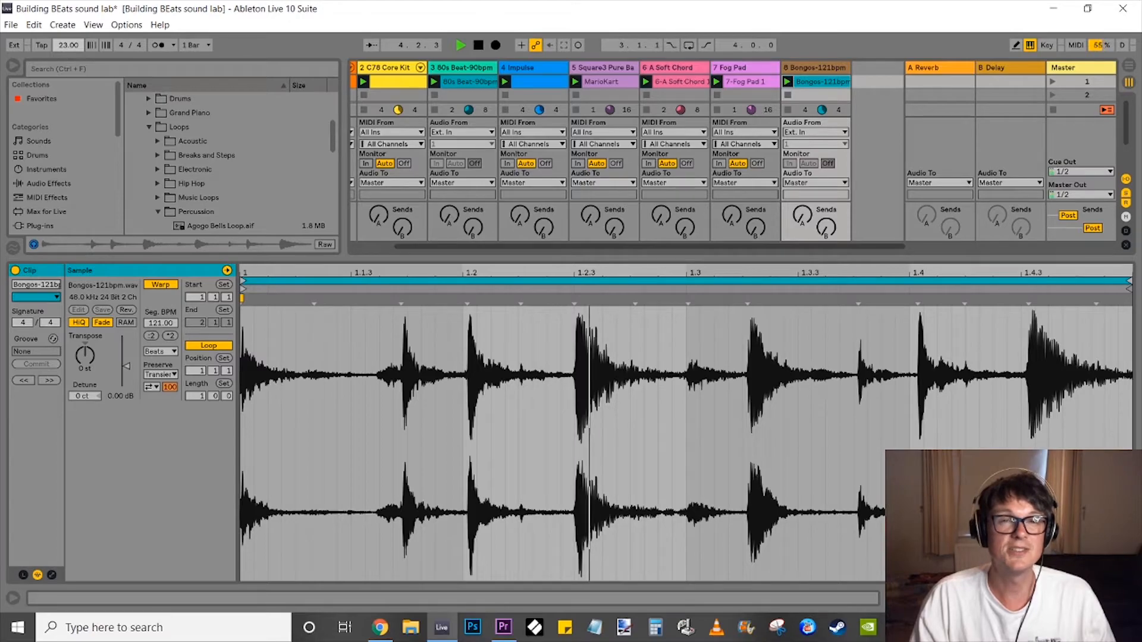
pyautogui.moveTo(70, 45); pyautogui.dragTo(70, 18)
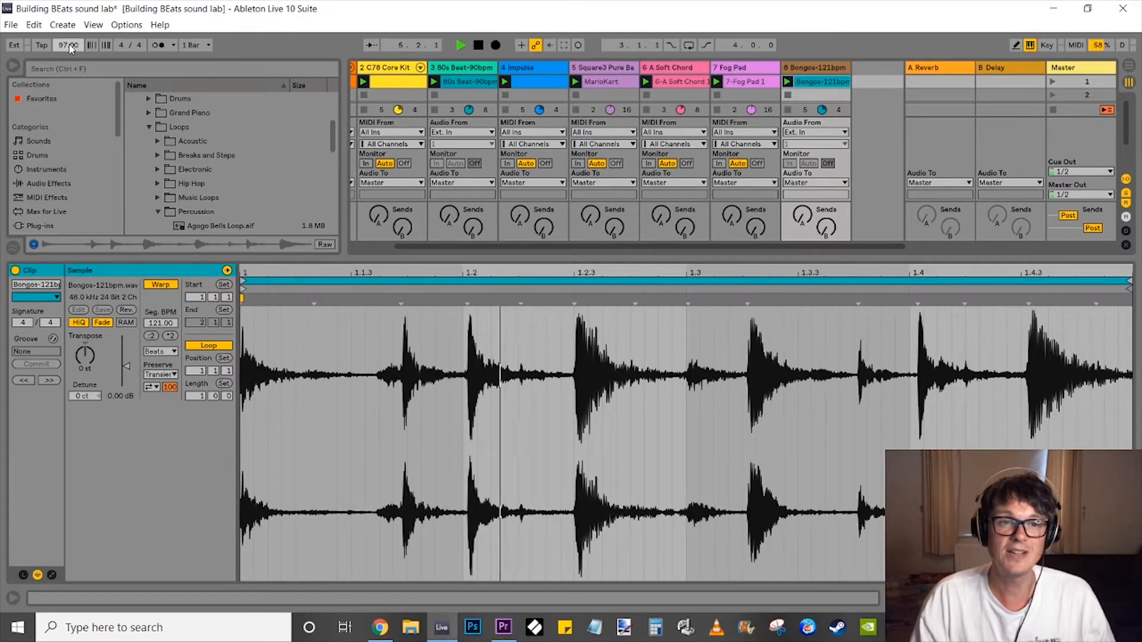
pyautogui.press('space')
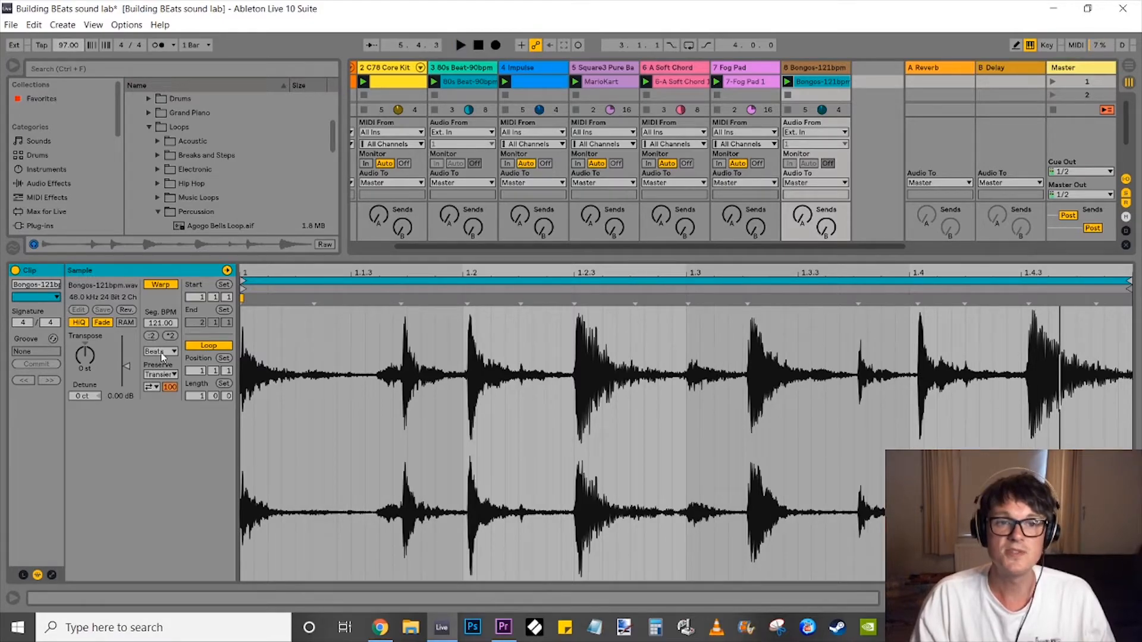
pyautogui.click(159, 352)
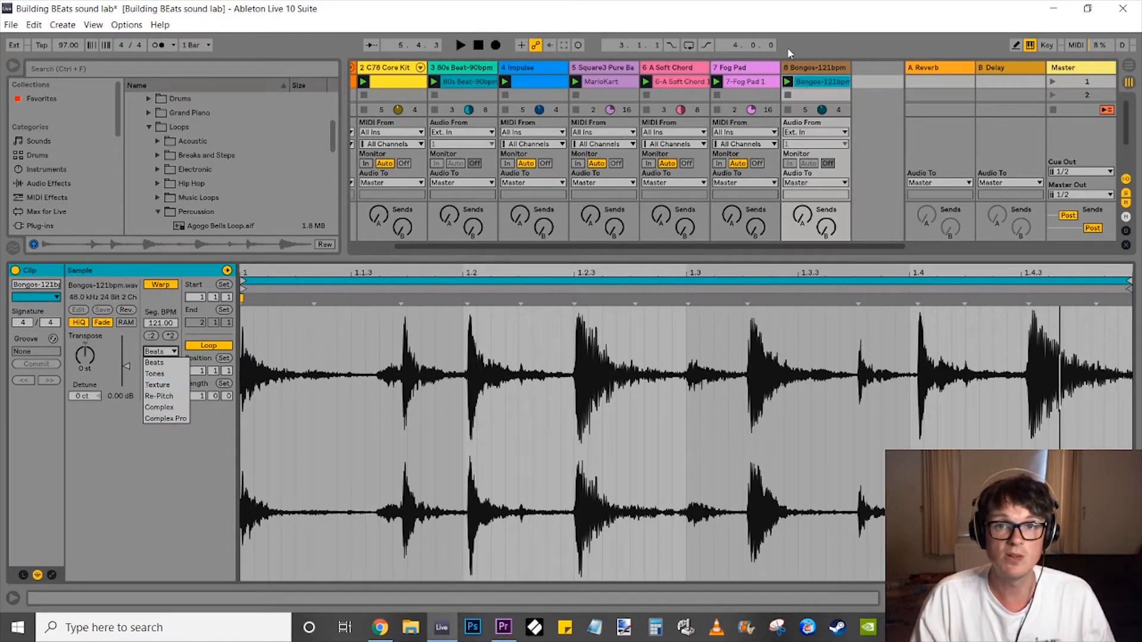
# Delete the Bongos track and insert a new audio track after Fog Pad.
pyautogui.click(797, 68)
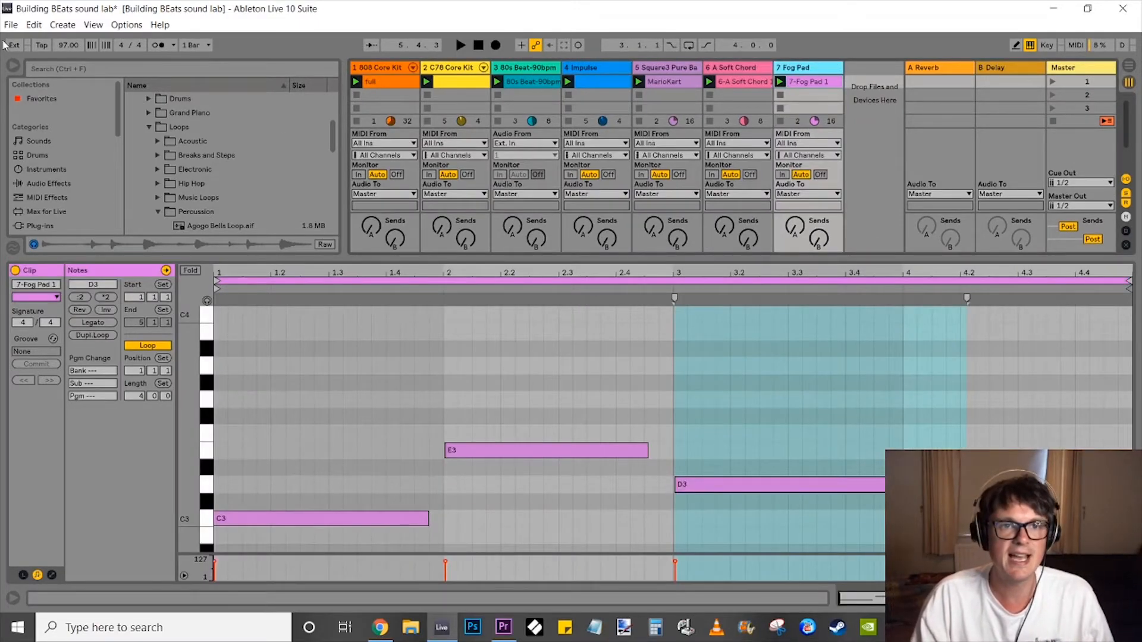
pyautogui.click(62, 25)
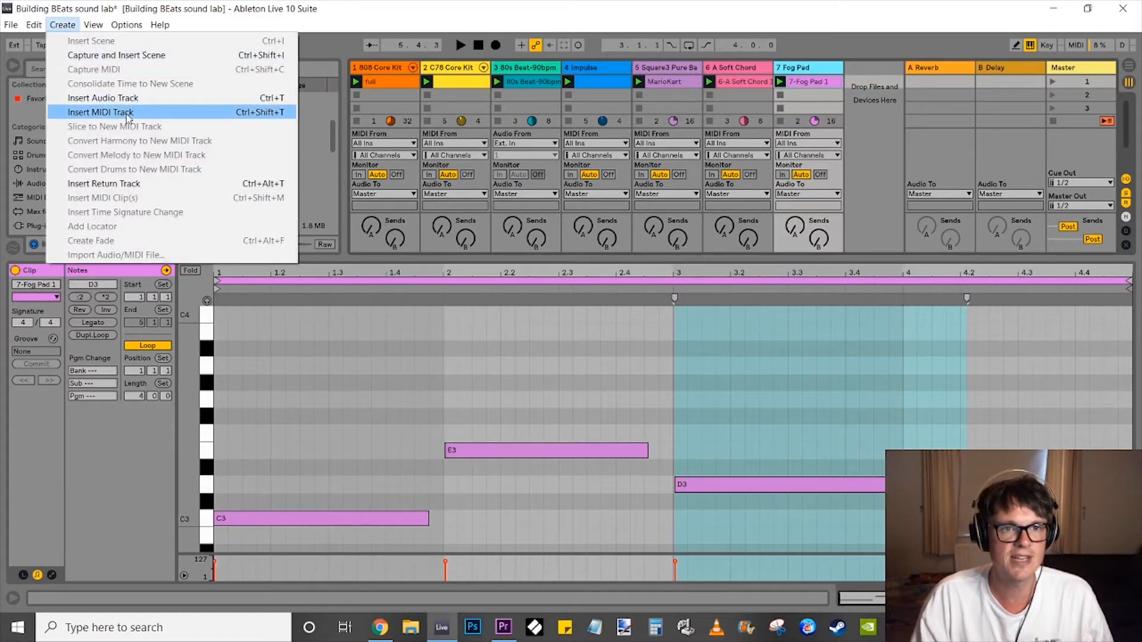
pyautogui.click(89, 95)
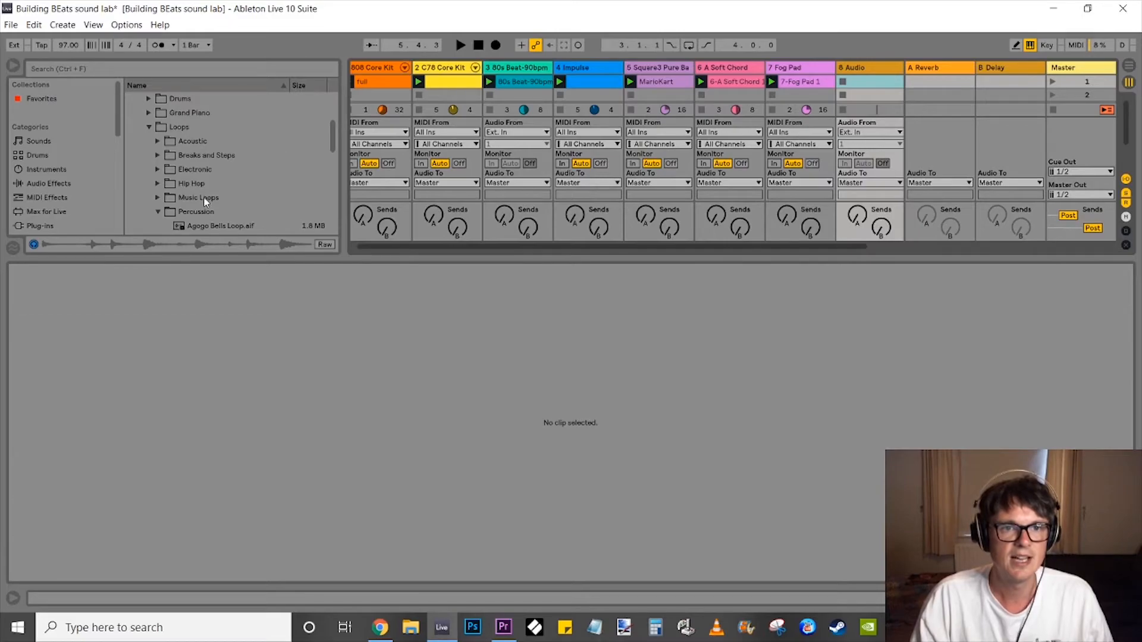
# Audition loops in the Music Loops folder, including Mood Atmos E 130bpm and the 172bpm Landing Craft loop.
pyautogui.click(165, 213)
pyautogui.click(165, 198)
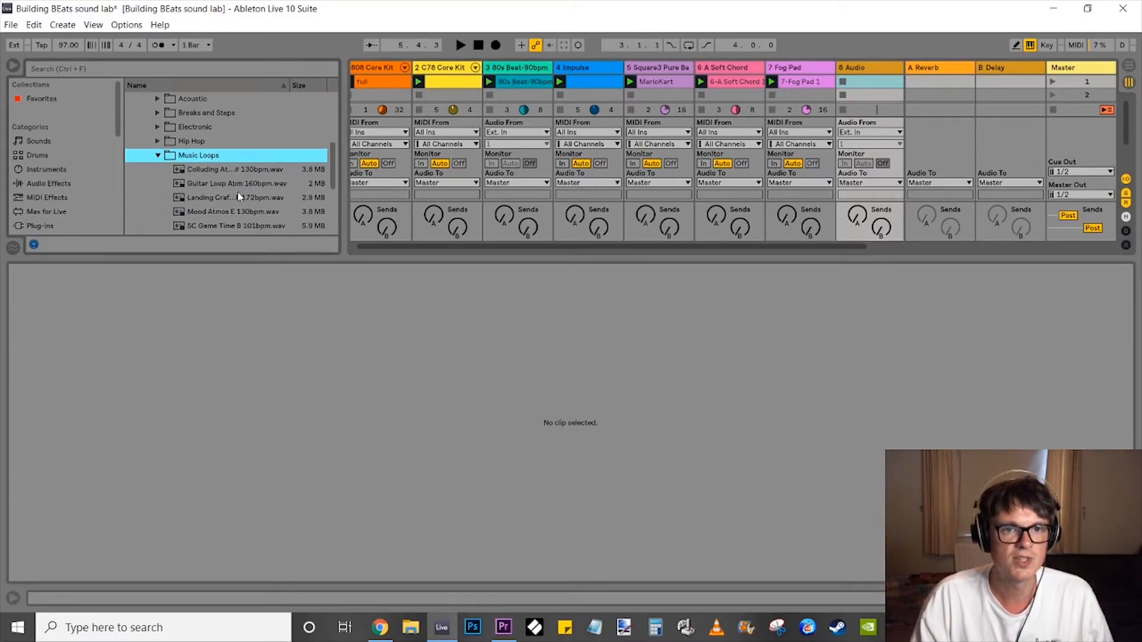
pyautogui.click(244, 202)
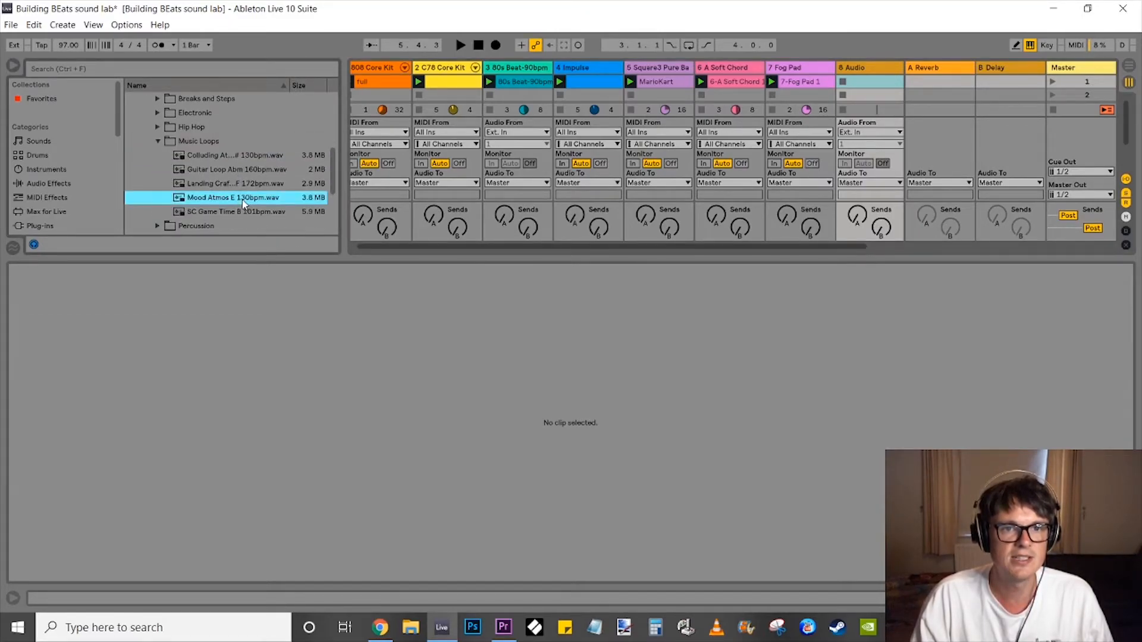
pyautogui.click(236, 184)
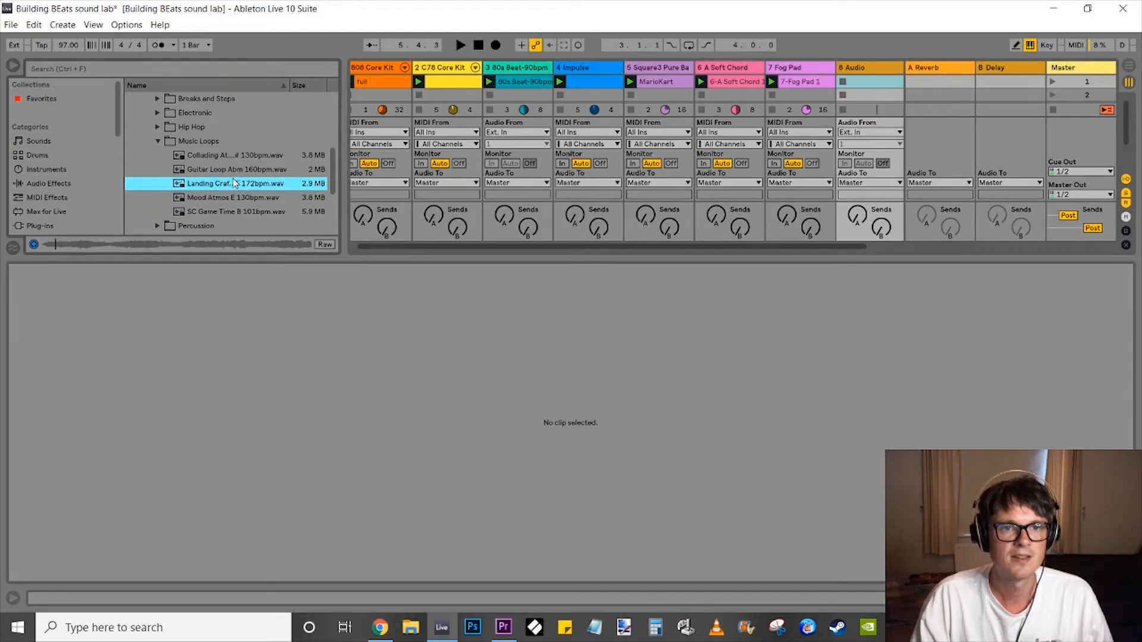
pyautogui.click(234, 155)
# Audition loops in the Electronic folder, including EDM Top-128bpm, Fat Tech Beat-128bpm and FX Blaze-130bpm.
pyautogui.click(158, 143)
pyautogui.click(158, 127)
pyautogui.scroll(-2, 221, 178)
pyautogui.scroll(1, 221, 163)
pyautogui.click(223, 125)
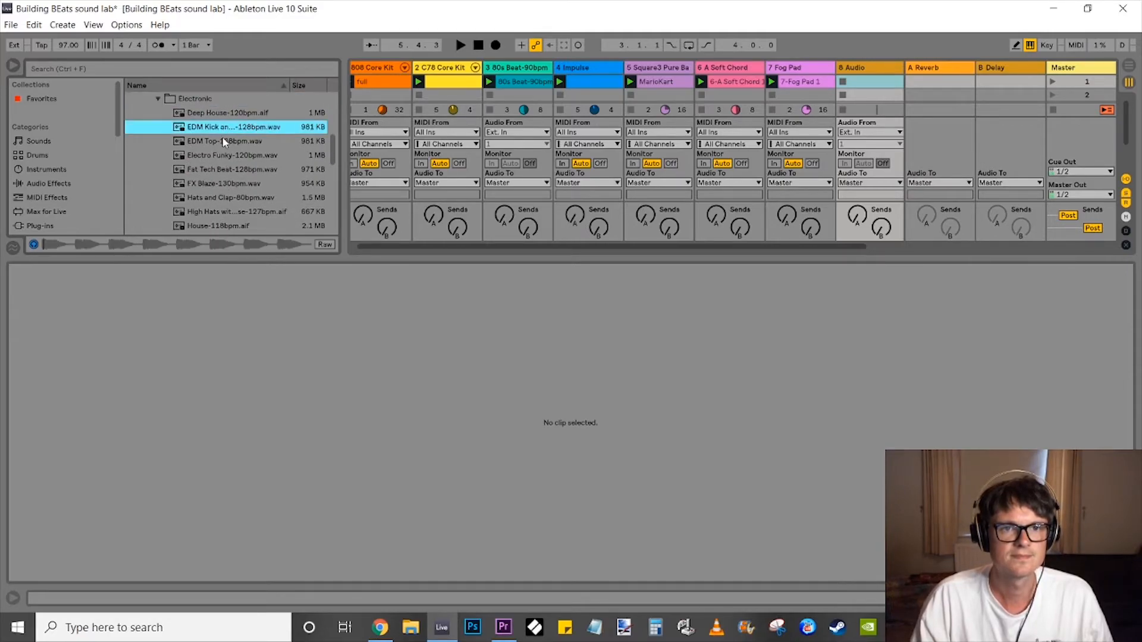
pyautogui.click(222, 143)
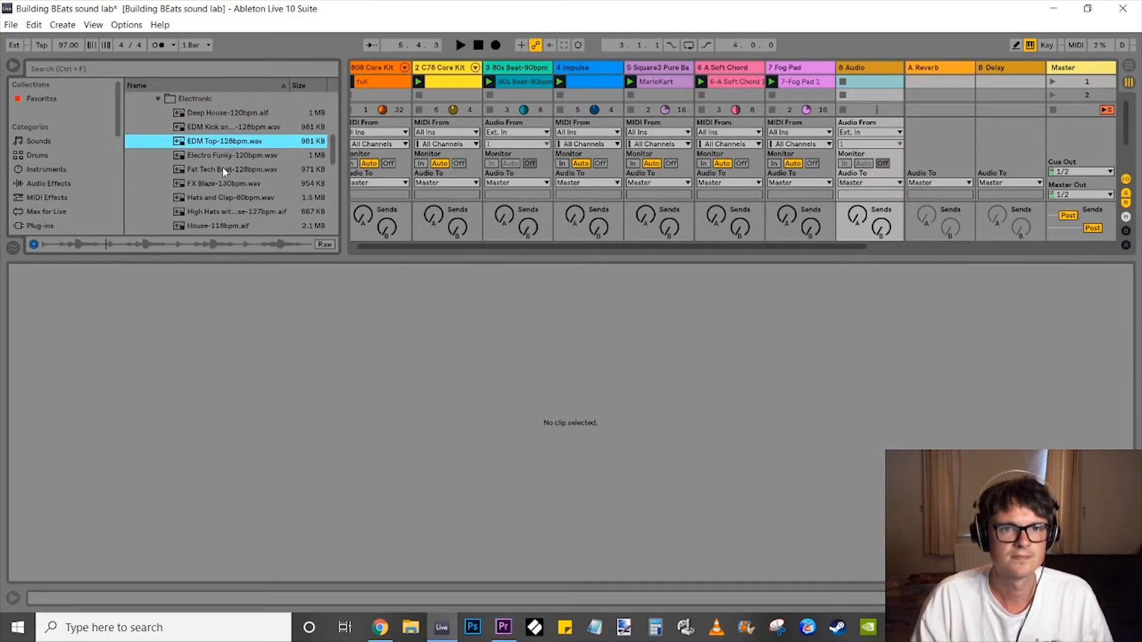
pyautogui.click(224, 169)
pyautogui.scroll(-3, 232, 194)
pyautogui.scroll(-3, 231, 190)
pyautogui.click(226, 188)
pyautogui.scroll(3, 226, 189)
pyautogui.scroll(5, 226, 191)
pyautogui.scroll(-1, 222, 191)
pyautogui.click(221, 185)
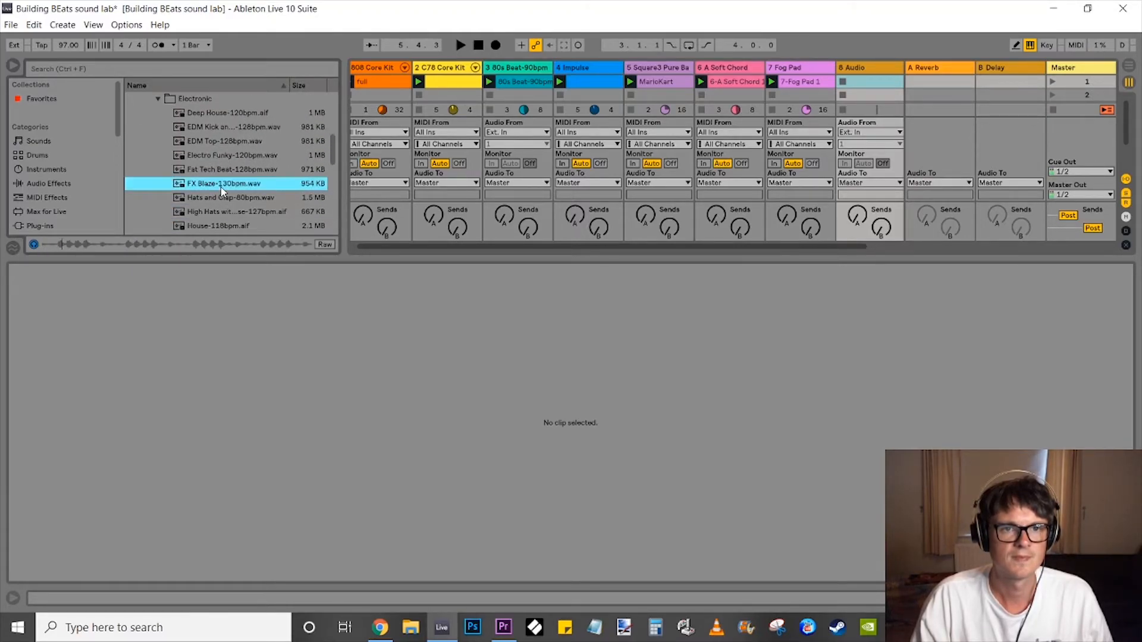
pyautogui.scroll(-1, 221, 184)
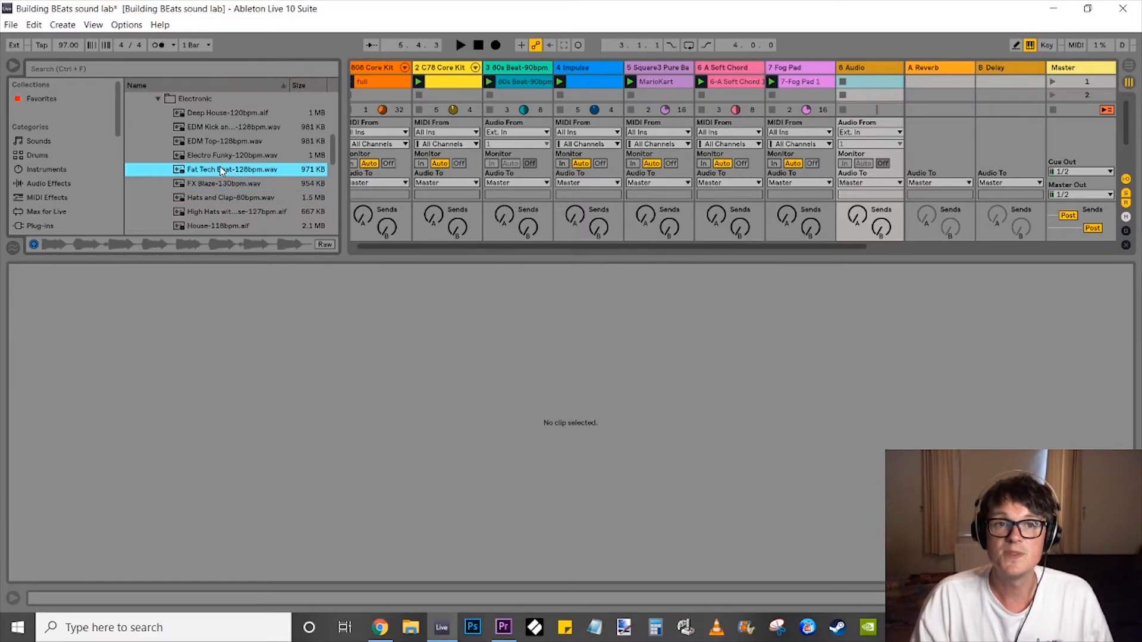
# Launch Fat Tech Beat-128bpm.wav from the new audio track's first clip slot and set its warp mode to Beats.
pyautogui.moveTo(250, 159); pyautogui.dragTo(868, 82)
pyautogui.click(842, 82)
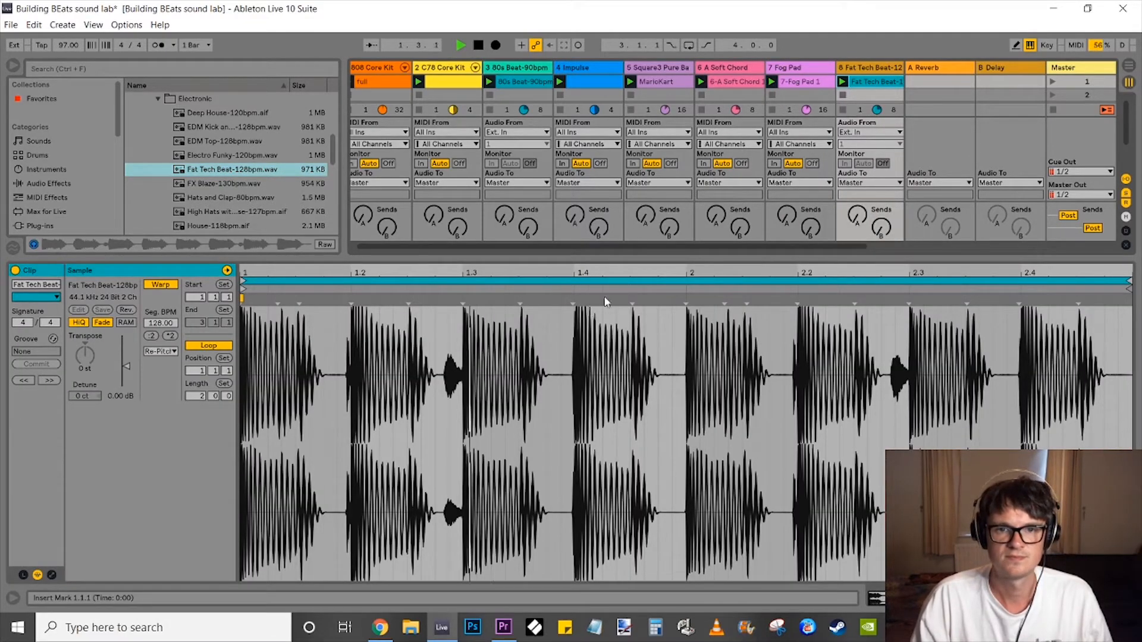
pyautogui.click(160, 352)
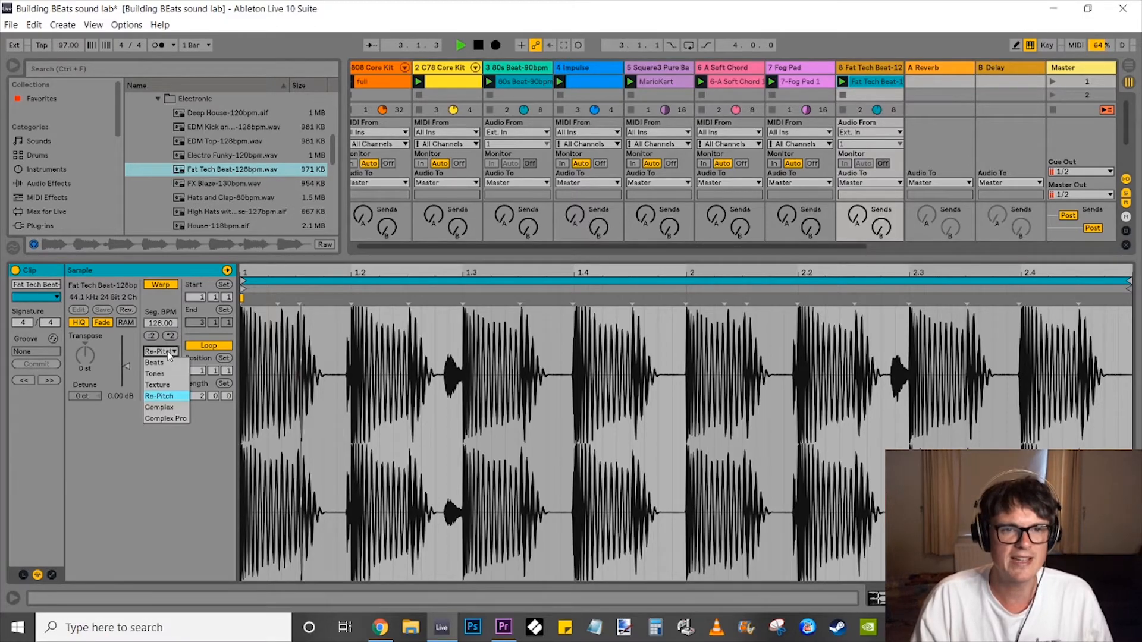
pyautogui.click(166, 361)
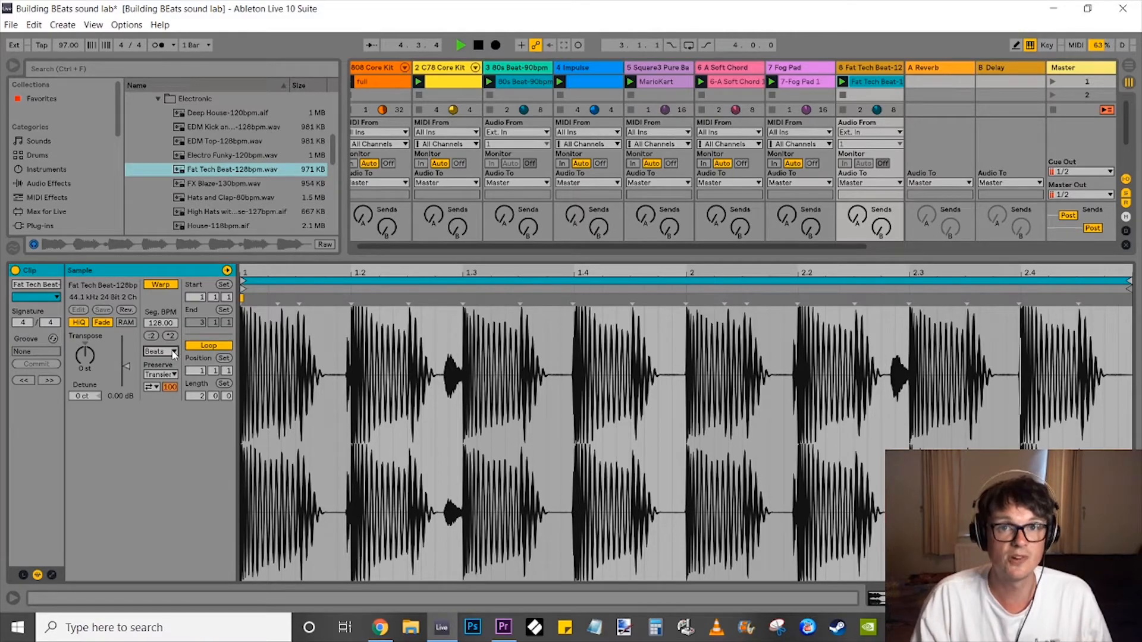
# Try the Complex and Texture warp modes on the playing Fat Tech Beat clip, and return it to Beats.
pyautogui.click(174, 352)
pyautogui.click(171, 404)
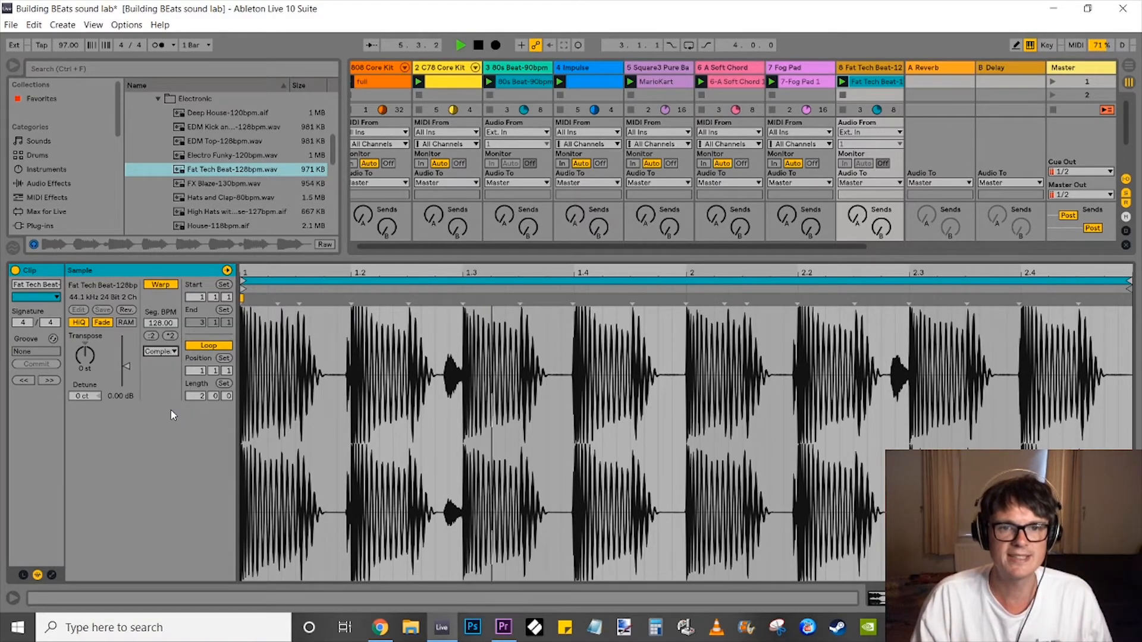
pyautogui.click(171, 351)
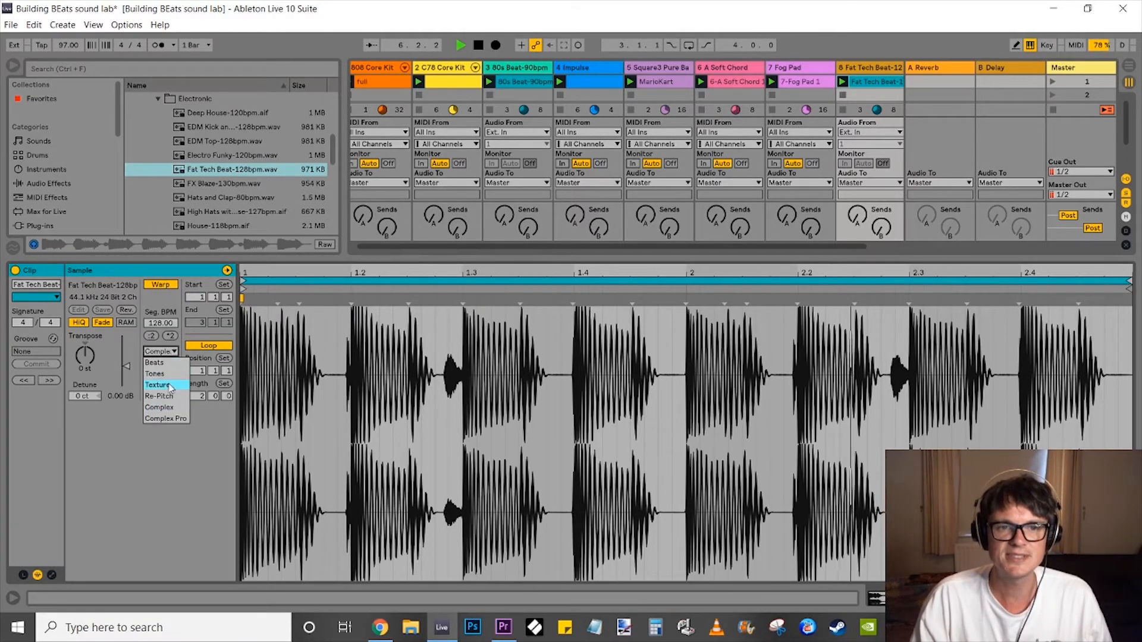
pyautogui.click(159, 385)
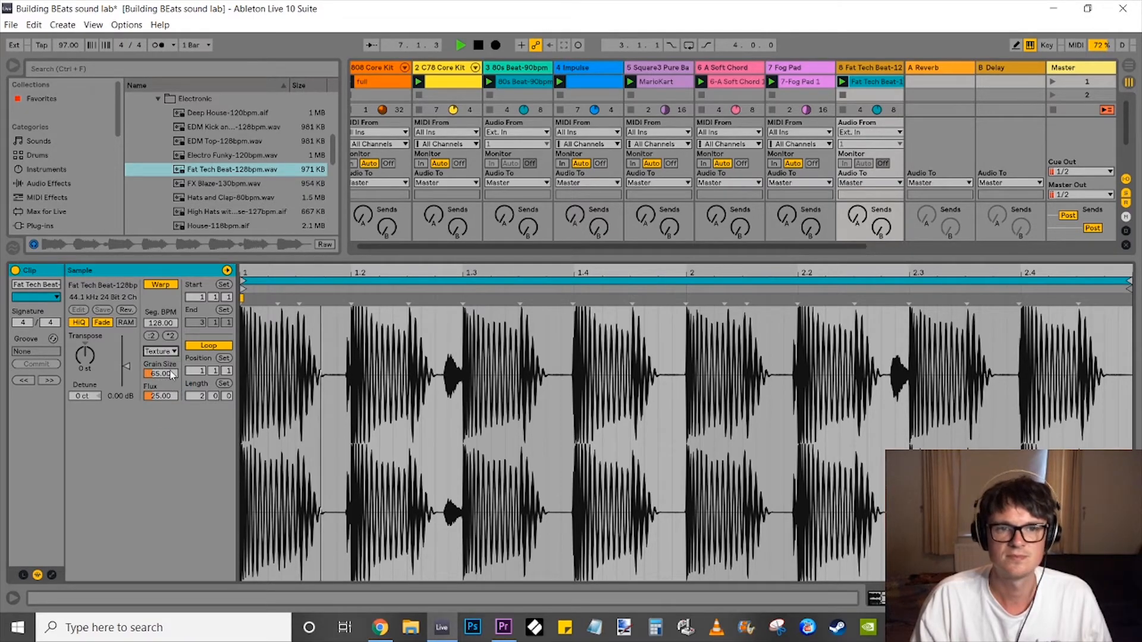
pyautogui.click(170, 352)
pyautogui.click(169, 367)
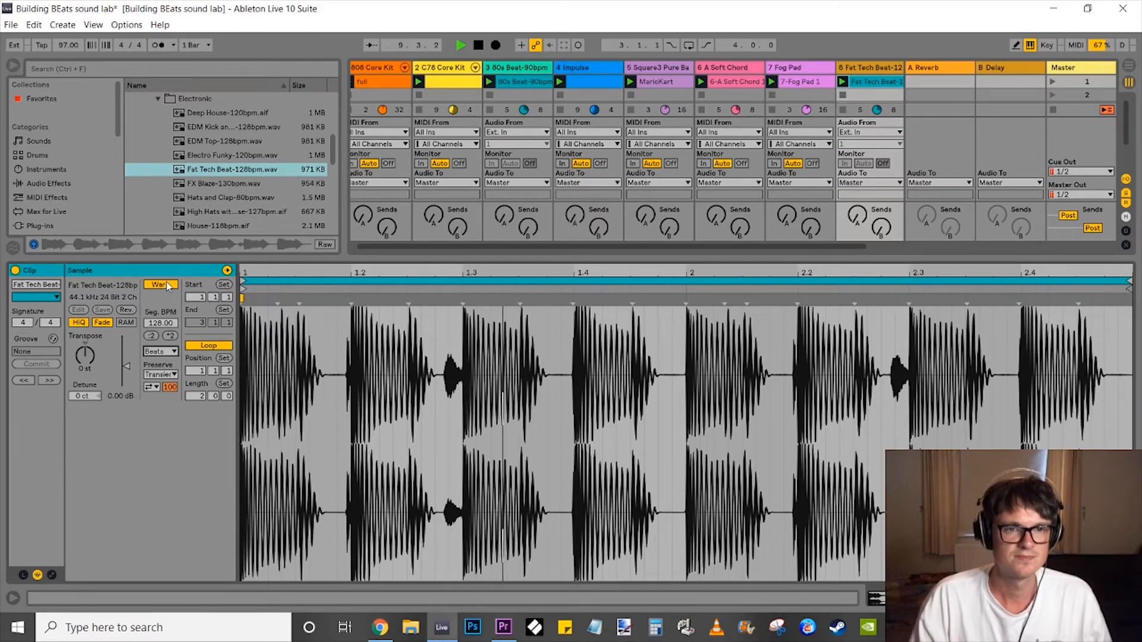
# Stop playback and delete the Fat Tech Beat audio track.
pyautogui.press('space')
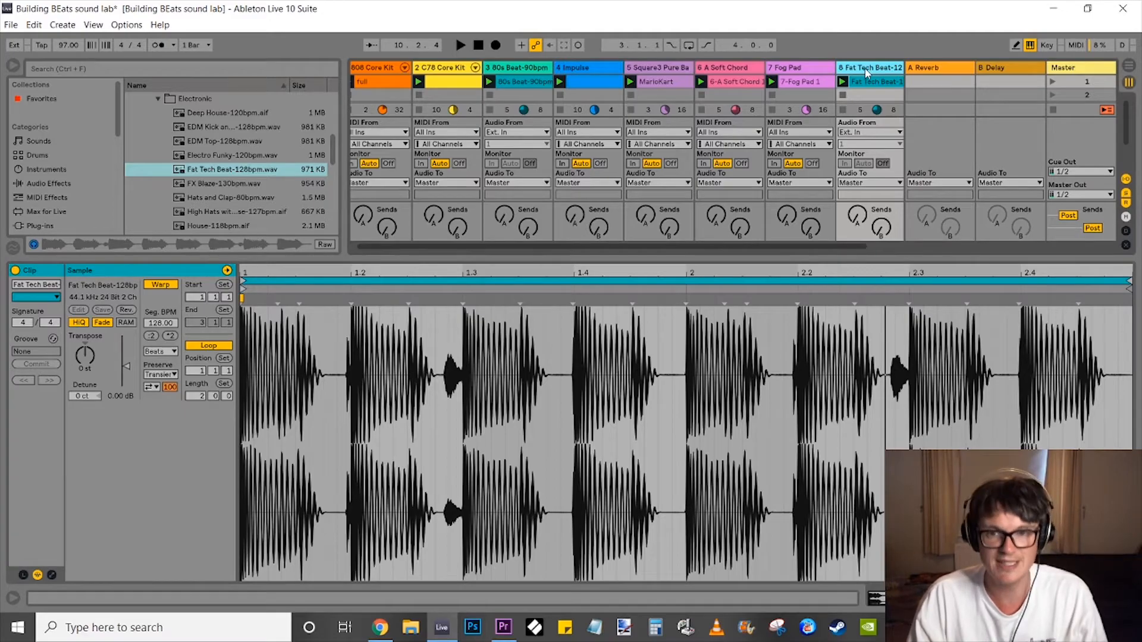
pyautogui.press('Delete')
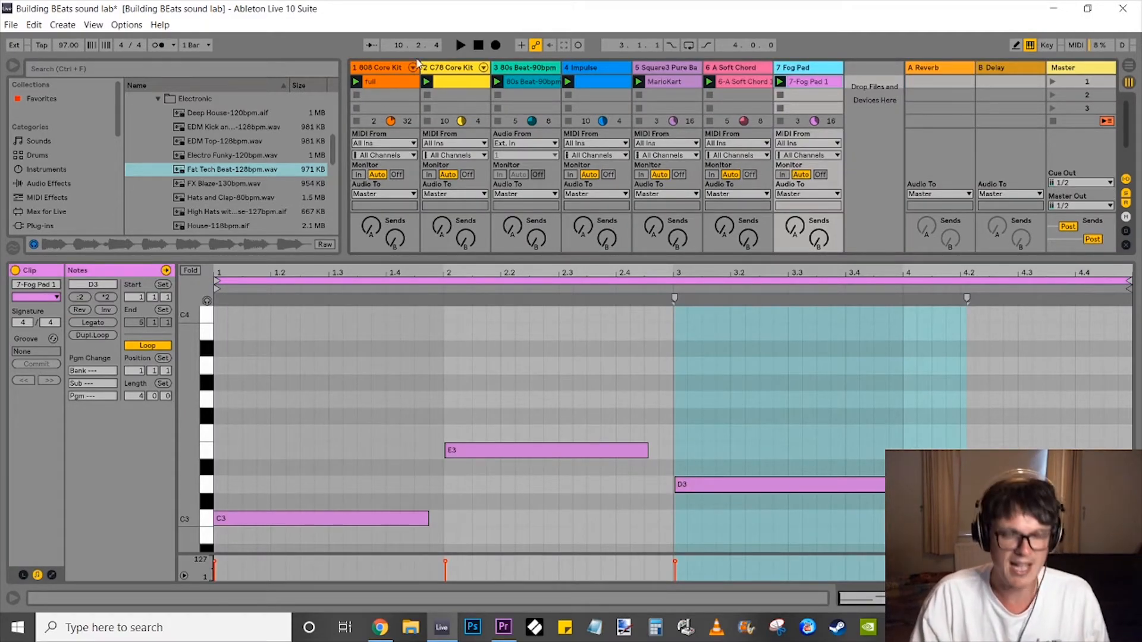
# Insert a new audio track and browse the Core Library loop folders around Breaks and Steps.
pyautogui.click(61, 25)
pyautogui.click(100, 98)
pyautogui.scroll(2, 318, 199)
pyautogui.click(160, 128)
pyautogui.click(158, 113)
pyautogui.scroll(-2, 227, 175)
pyautogui.scroll(2, 226, 175)
pyautogui.scroll(4, 217, 172)
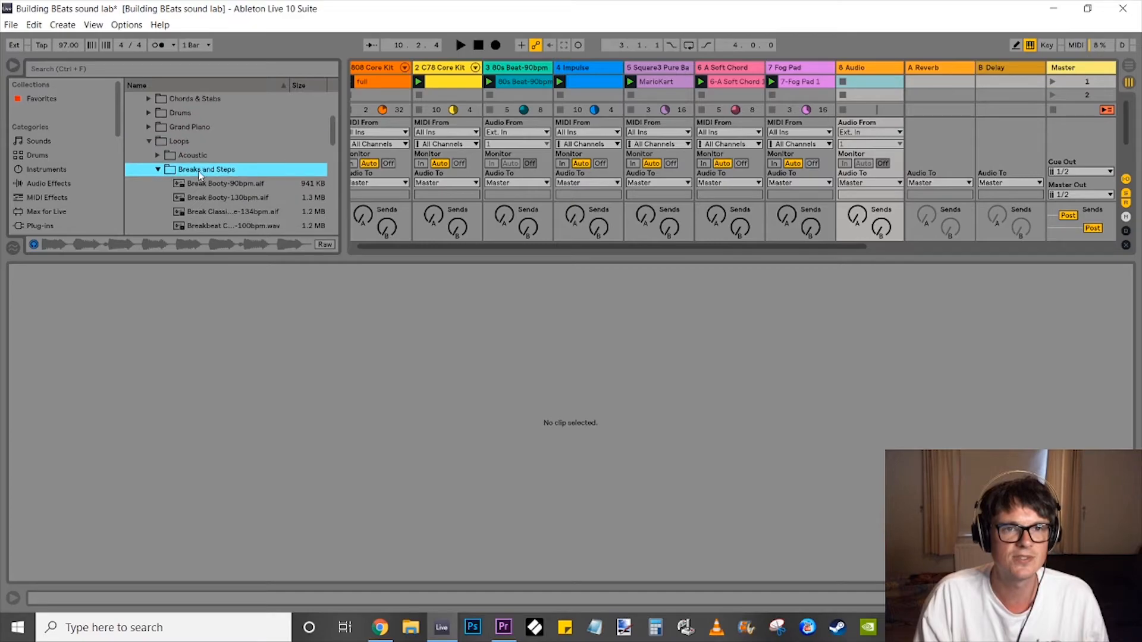
# Load Breakbeat Funky-102bpm.aif from the Breaks and Steps folder into the new audio track's first clip slot and launch it.
pyautogui.click(167, 170)
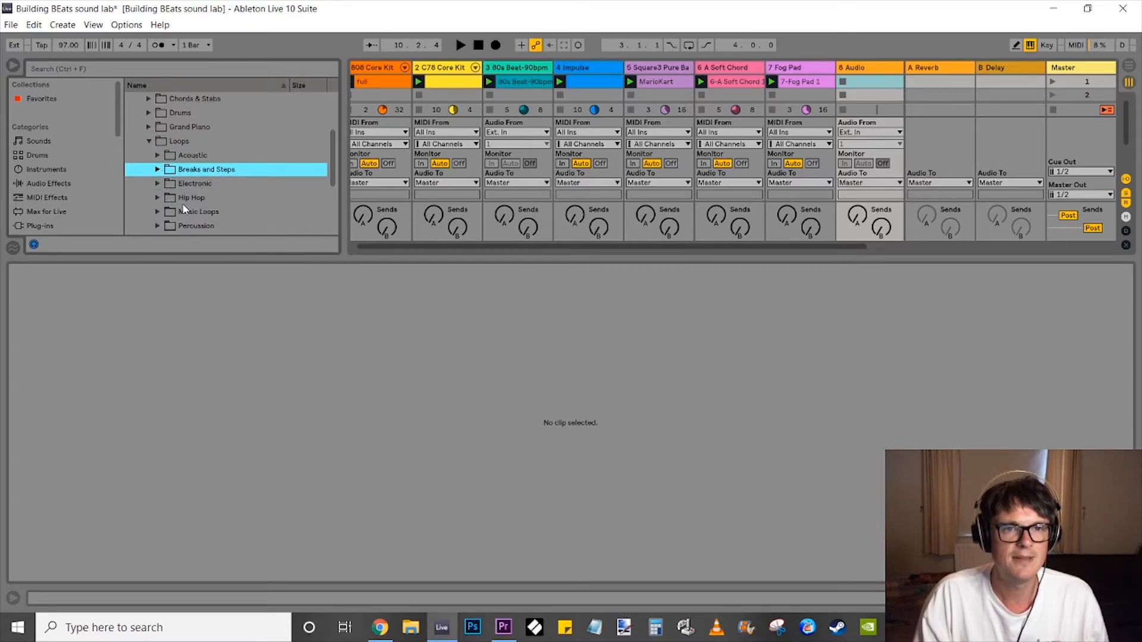
pyautogui.scroll(-2, 182, 206)
pyautogui.click(158, 142)
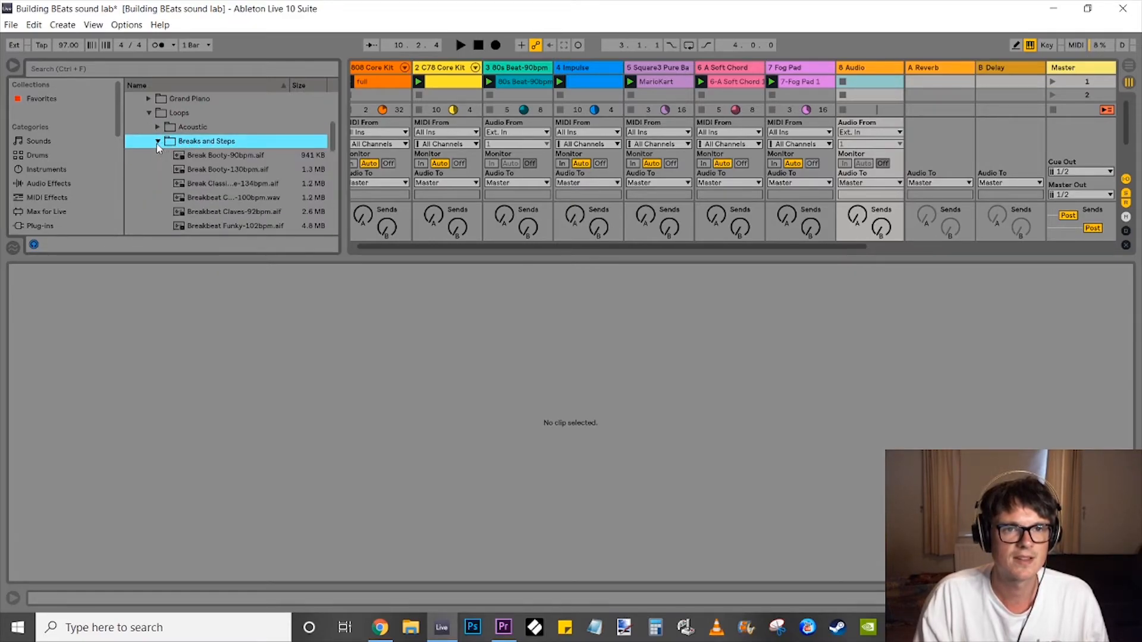
pyautogui.scroll(-2, 221, 165)
pyautogui.click(231, 198)
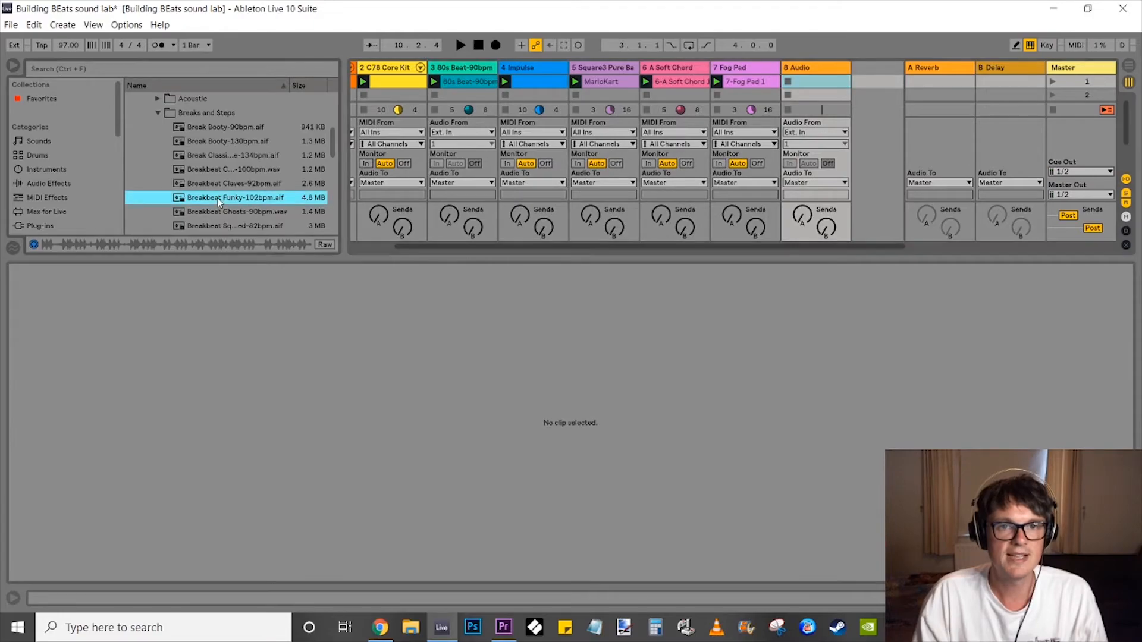
pyautogui.moveTo(798, 94); pyautogui.dragTo(797, 84)
pyautogui.click(787, 82)
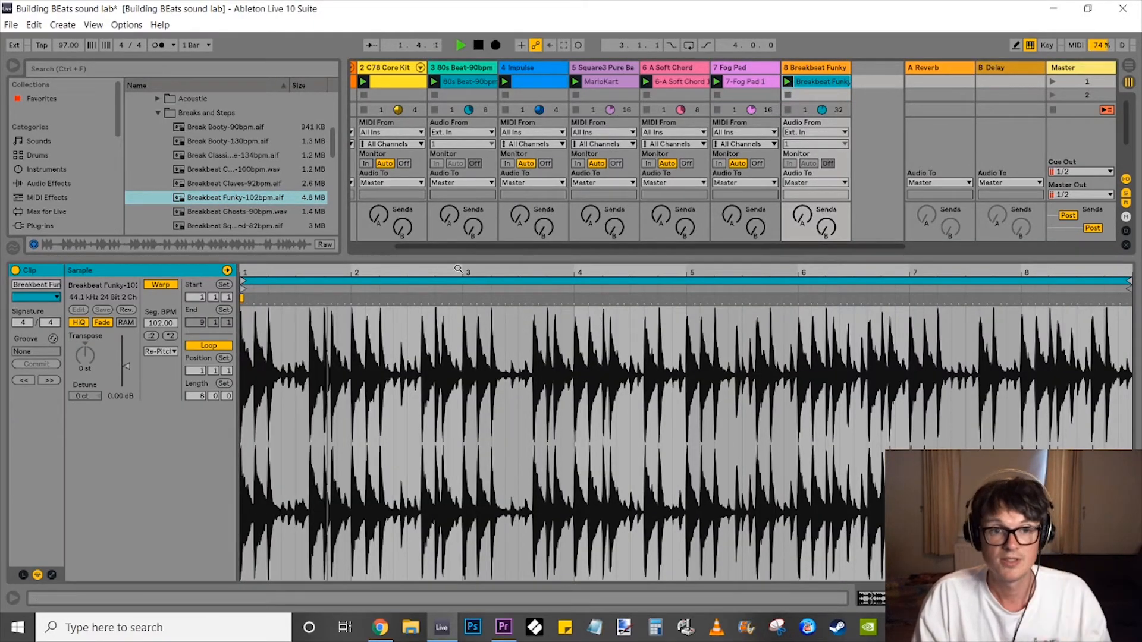
# Set the Breakbeat Funky clip's warp mode to Beats and transpose it to -16 st.
pyautogui.click(161, 351)
pyautogui.click(161, 362)
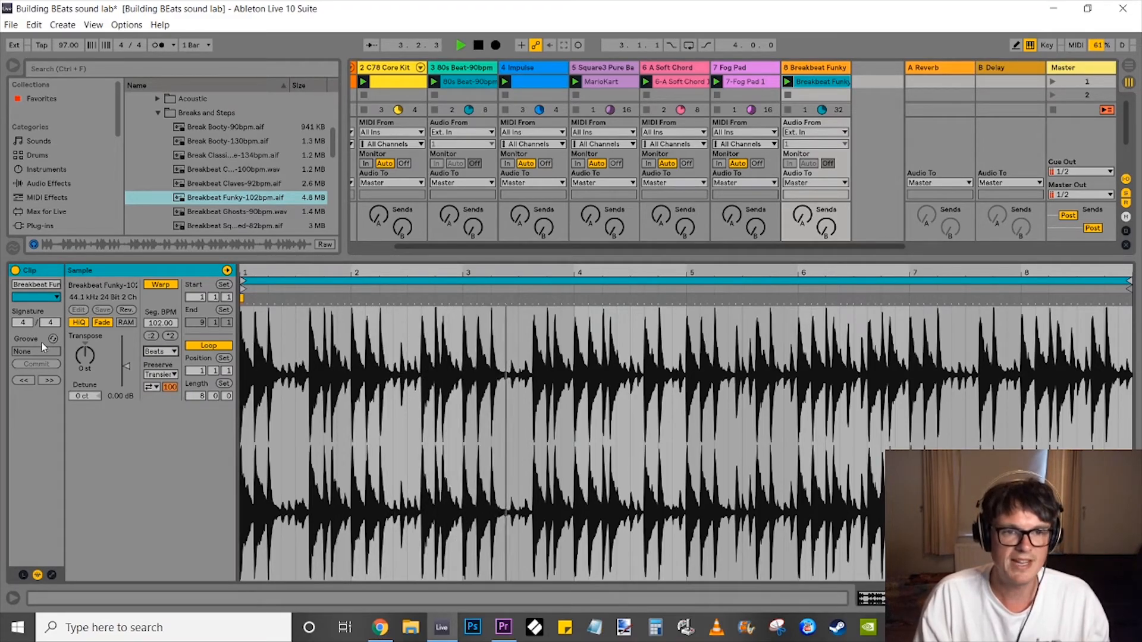
pyautogui.moveTo(94, 355); pyautogui.dragTo(93, 384)
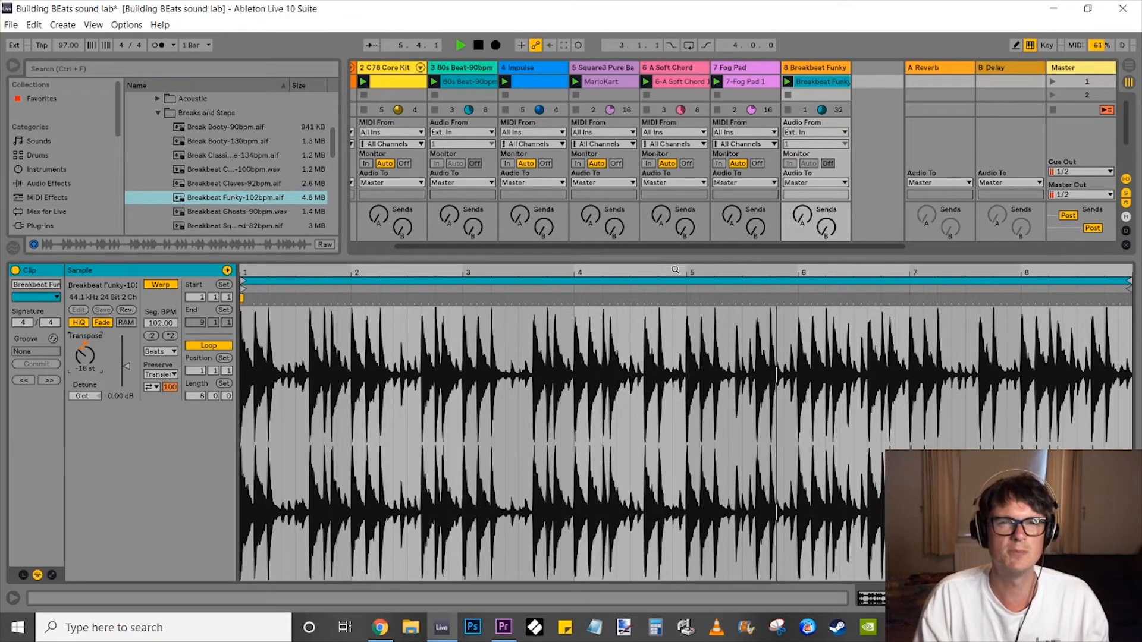
# Set the Breakbeat Funky track's volume to -3.4 dB in the mixer, reset its peak level, and stop playback.
pyautogui.hotkey('ctrl', 'alt', 'l')
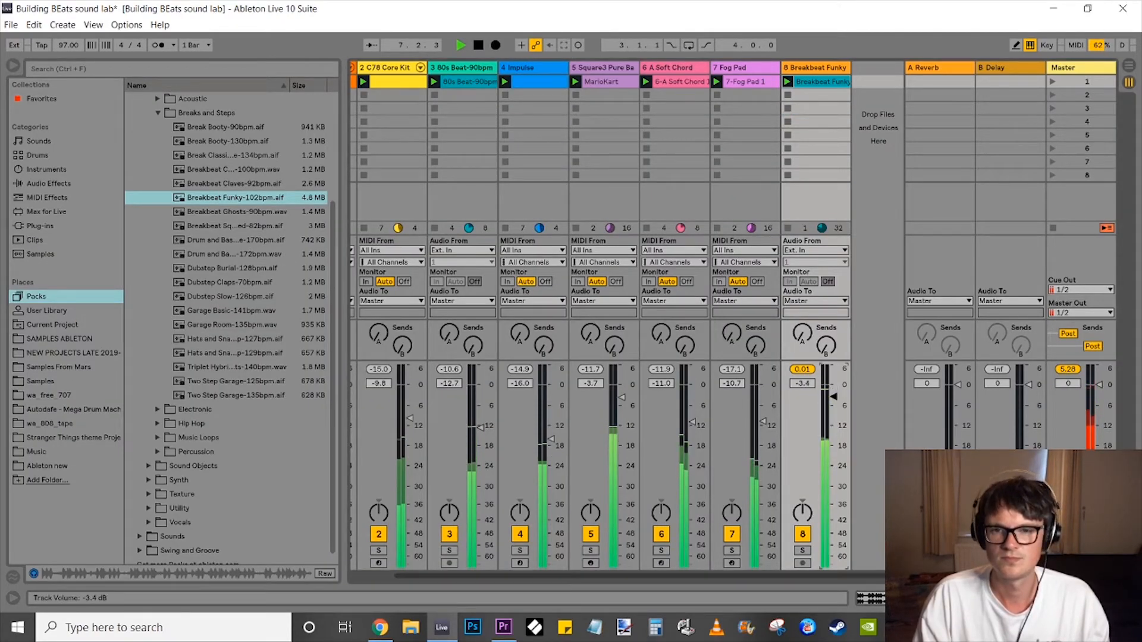
pyautogui.click(804, 369)
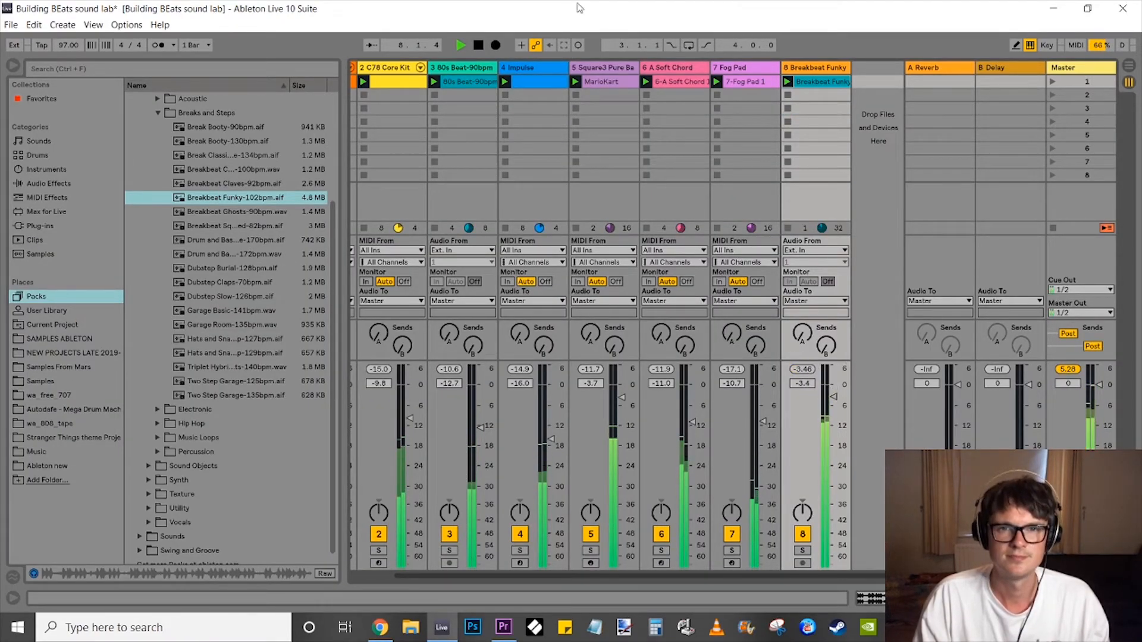
pyautogui.click(481, 43)
pyautogui.press('space')
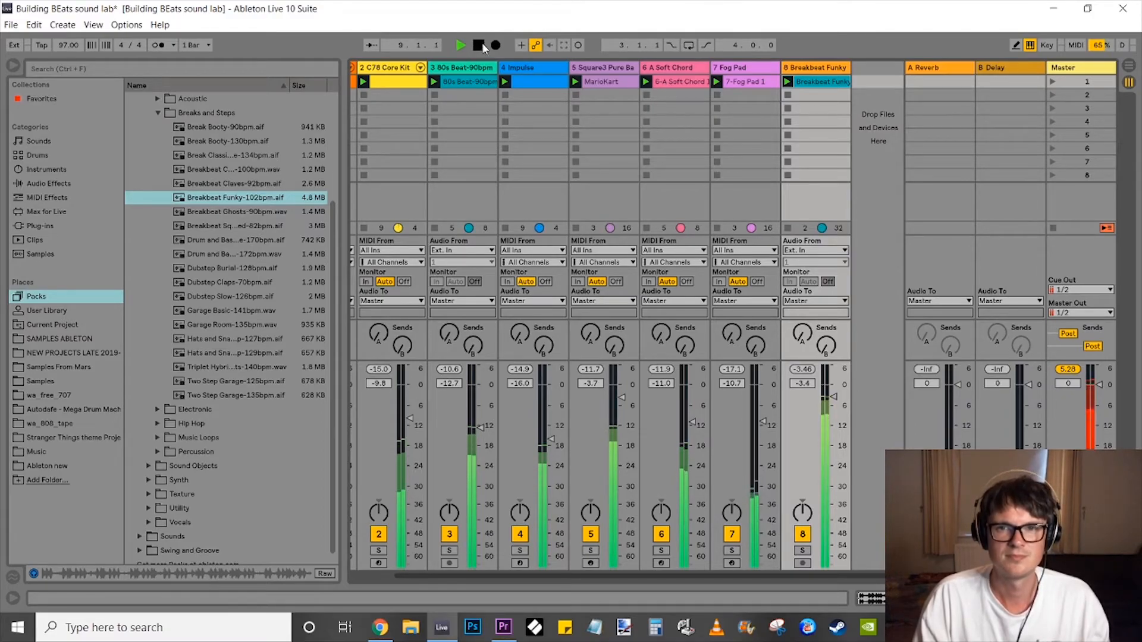
pyautogui.press('space')
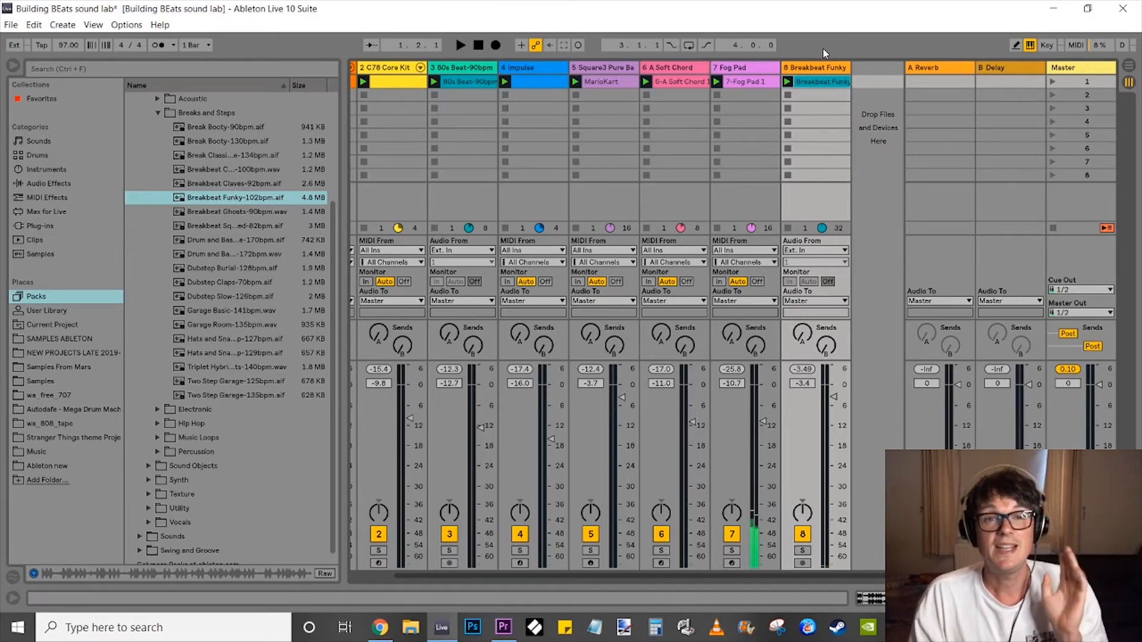
# Trim the Breakbeat Funky clip's loop to four bars, from bar 3 to bar 7, trying a one-beat loop during playback.
pyautogui.hotkey('ctrl', 'alt', 'l')
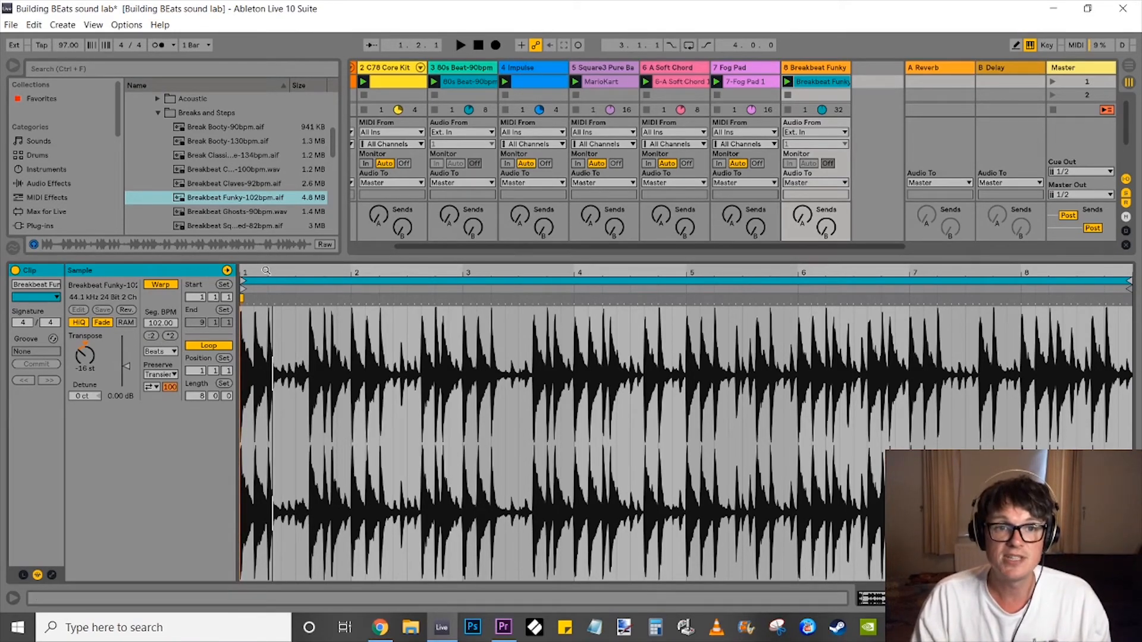
pyautogui.moveTo(242, 281); pyautogui.dragTo(445, 281)
pyautogui.moveTo(1129, 283); pyautogui.dragTo(803, 288)
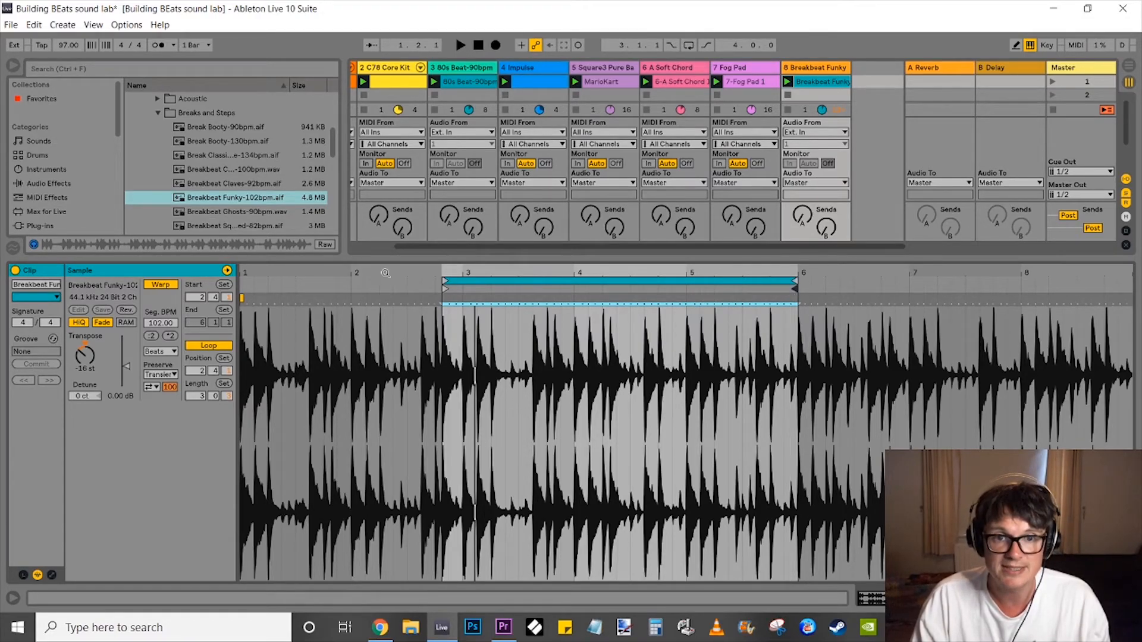
pyautogui.moveTo(445, 282); pyautogui.dragTo(466, 282)
pyautogui.press('space')
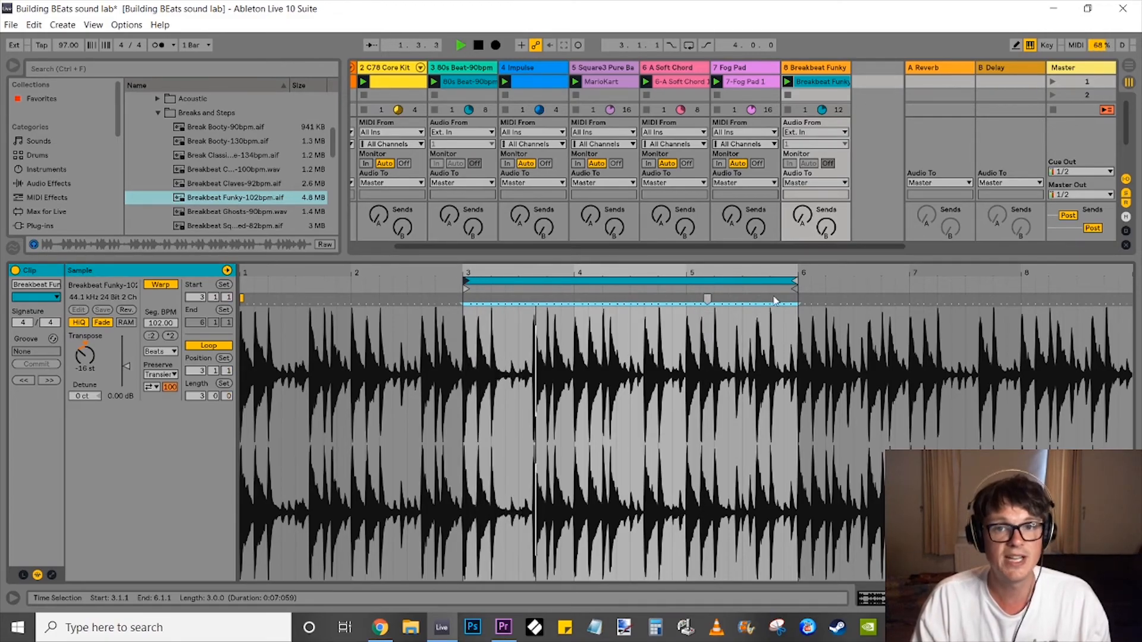
pyautogui.moveTo(795, 284)
pyautogui.mouseDown()
pyautogui.moveTo(467, 285)
pyautogui.moveTo(486, 285)
pyautogui.mouseUp()
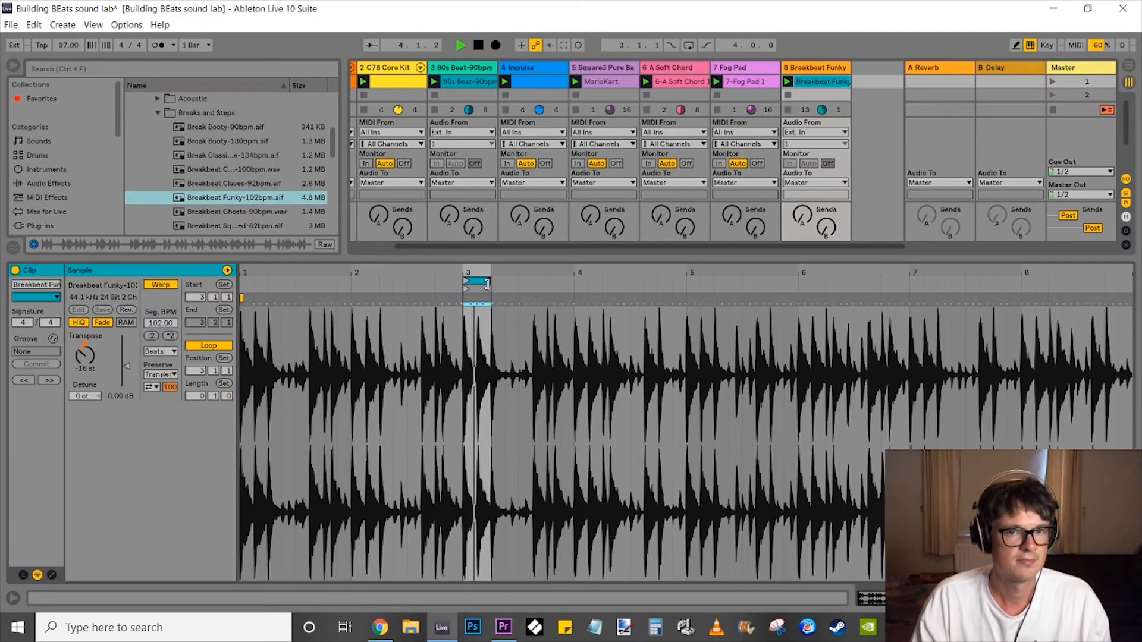
pyautogui.moveTo(486, 284); pyautogui.dragTo(908, 283)
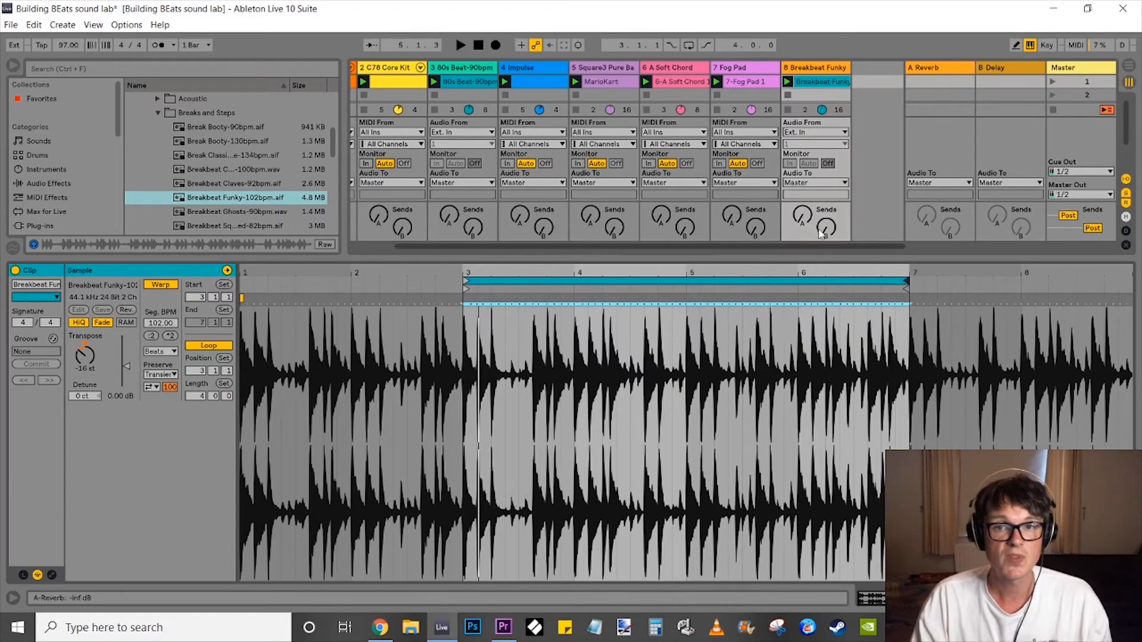
# Return from the clip's sample view to the mixer and collapse the Core Library folder.
pyautogui.hotkey('ctrl', 'alt', 'l')
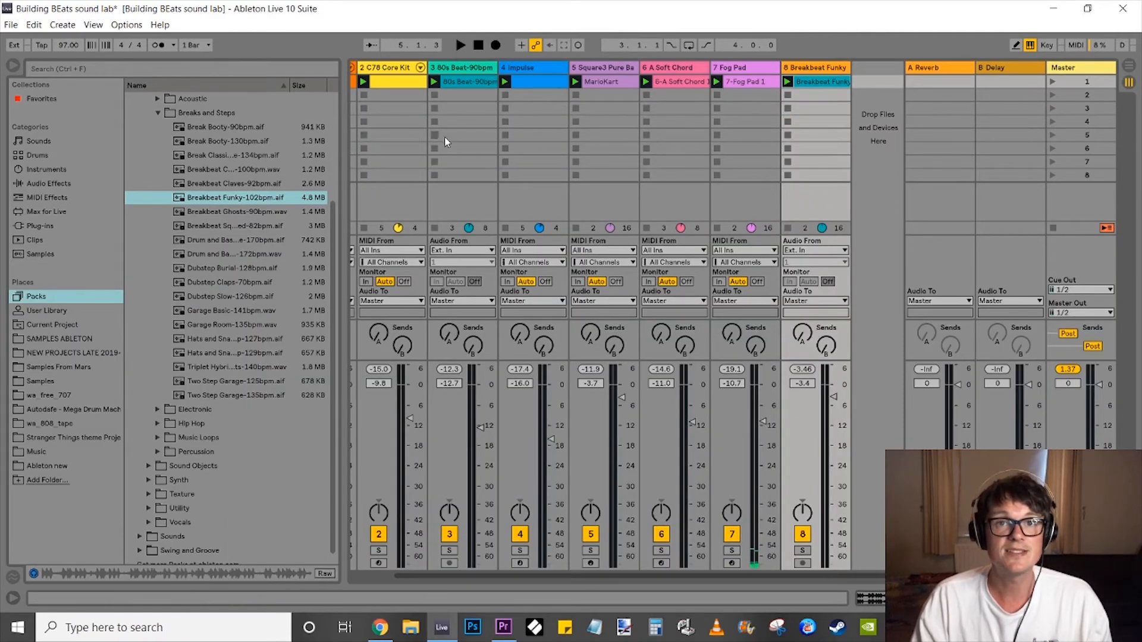
pyautogui.scroll(5, 216, 169)
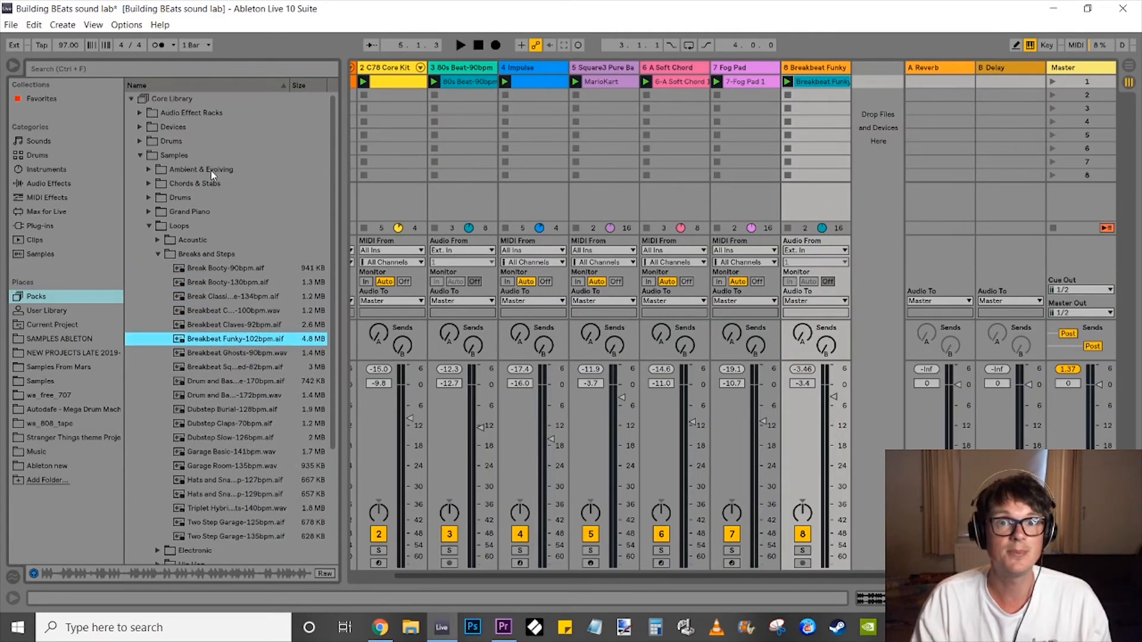
pyautogui.click(132, 99)
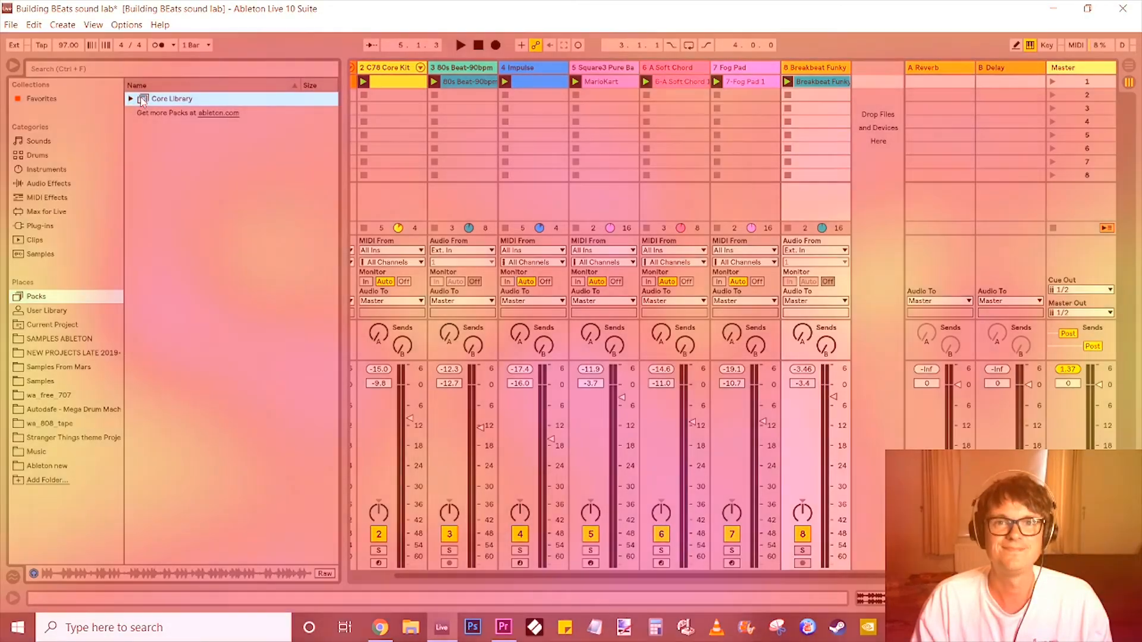